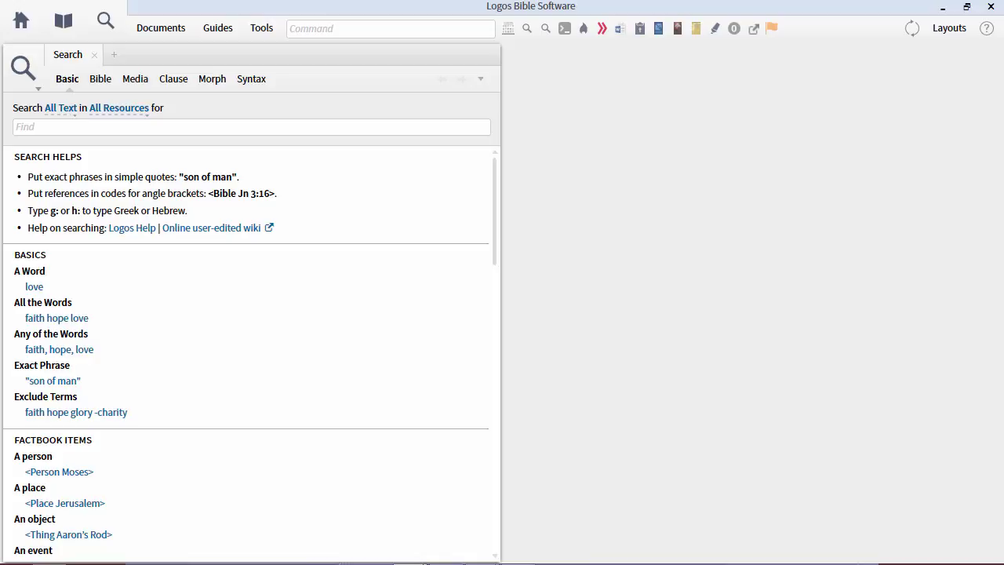
Step: Search all text in all resources for worldview OR "world religion" and preview the book Answers to Tough Questions in the results
click(36, 130)
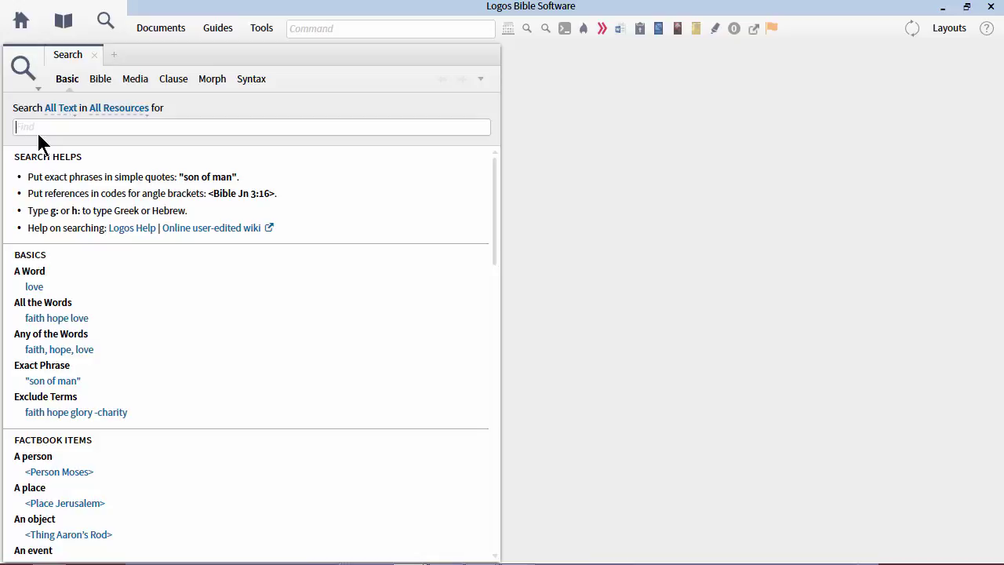
text(worldvi)
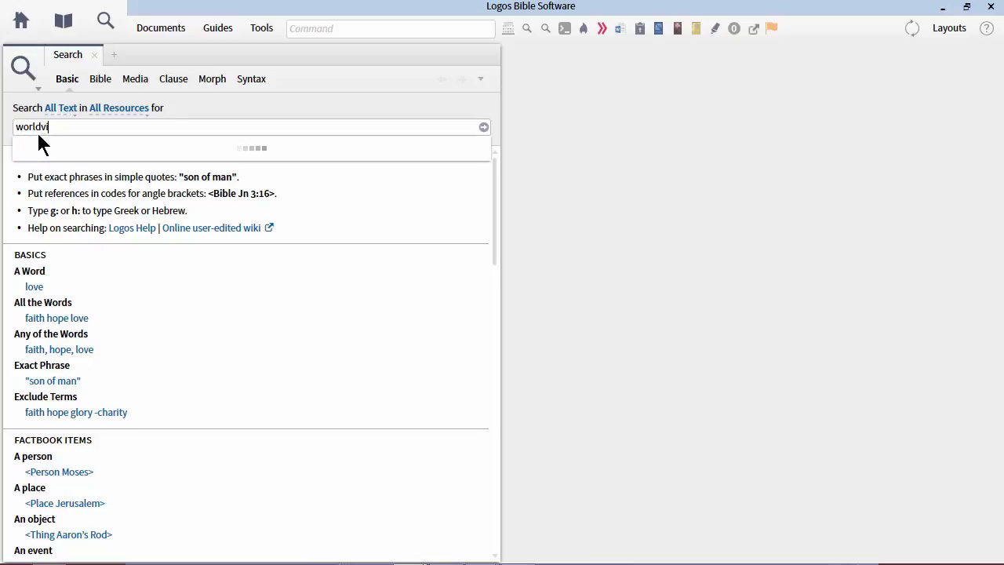
text(ew OR })
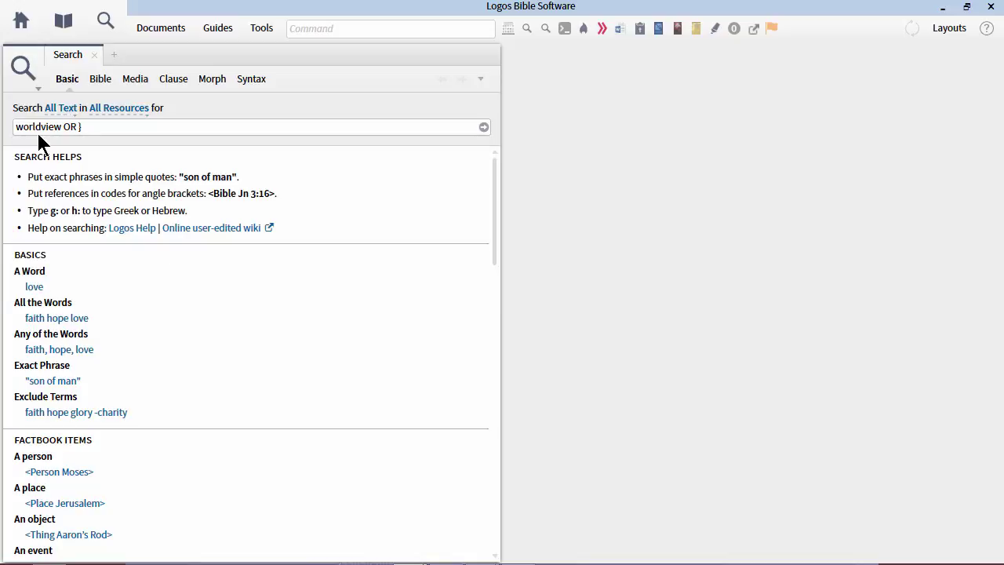
key(BackSpace)
text("world religion)
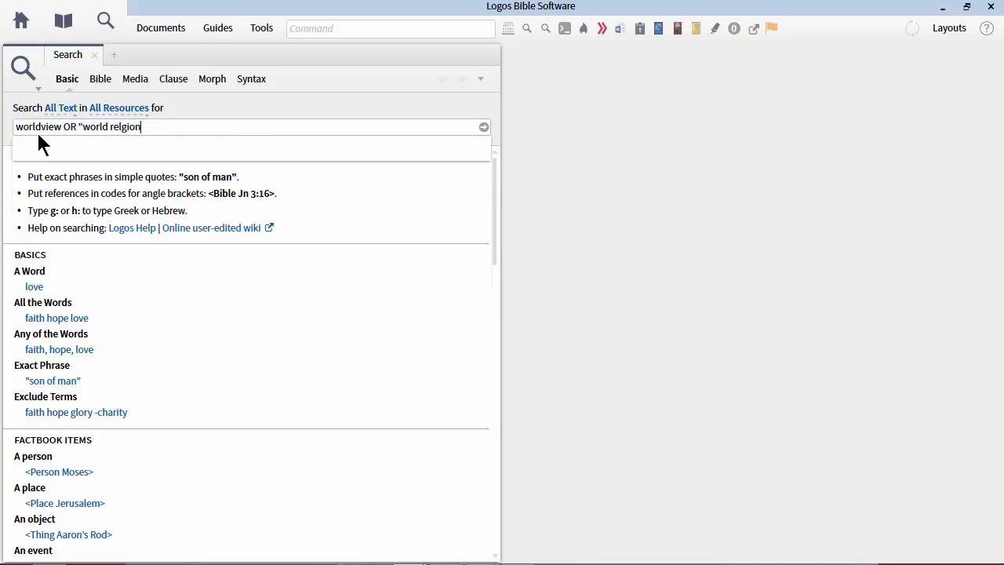
text(")
key(Left)
key(Left)
key(Left)
key(Left)
key(Left)
text(i)
key(End)
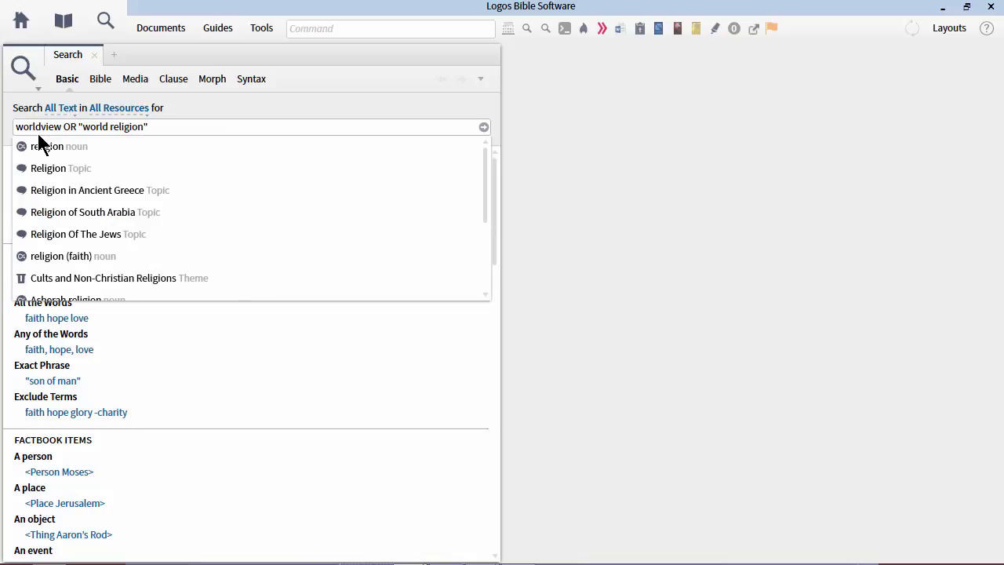
key(Return)
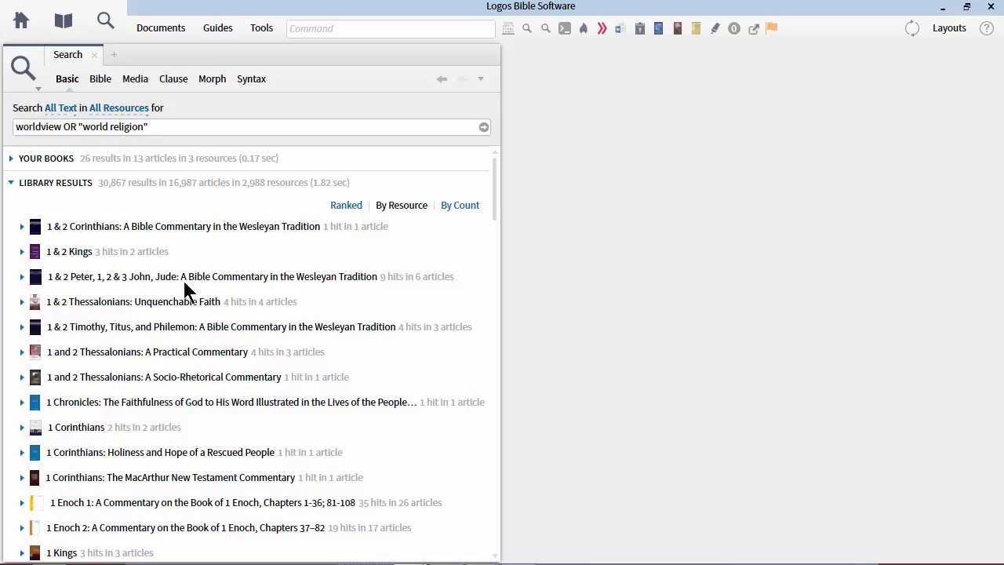
drag(488, 206, 520, 486)
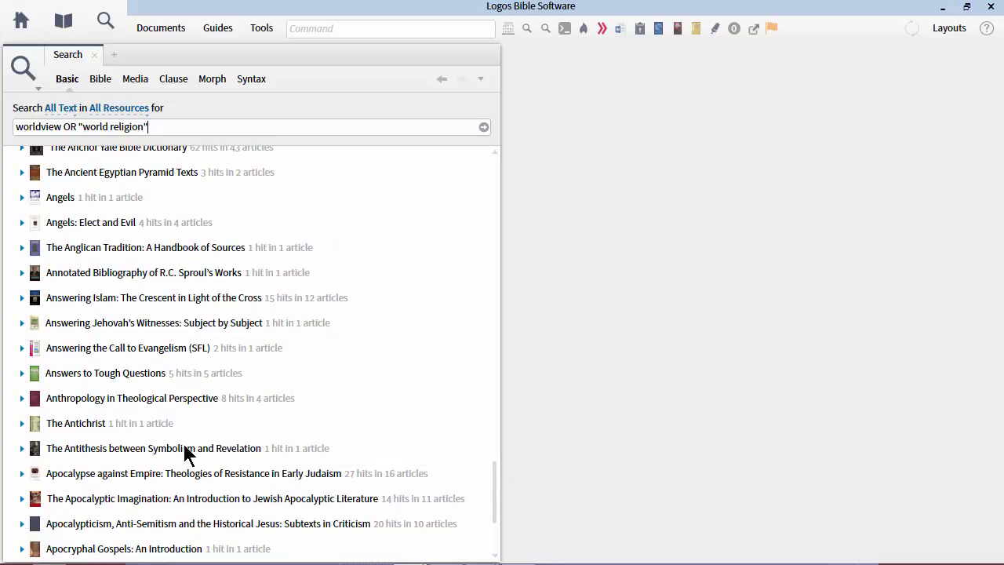
mouse_move(72, 378)
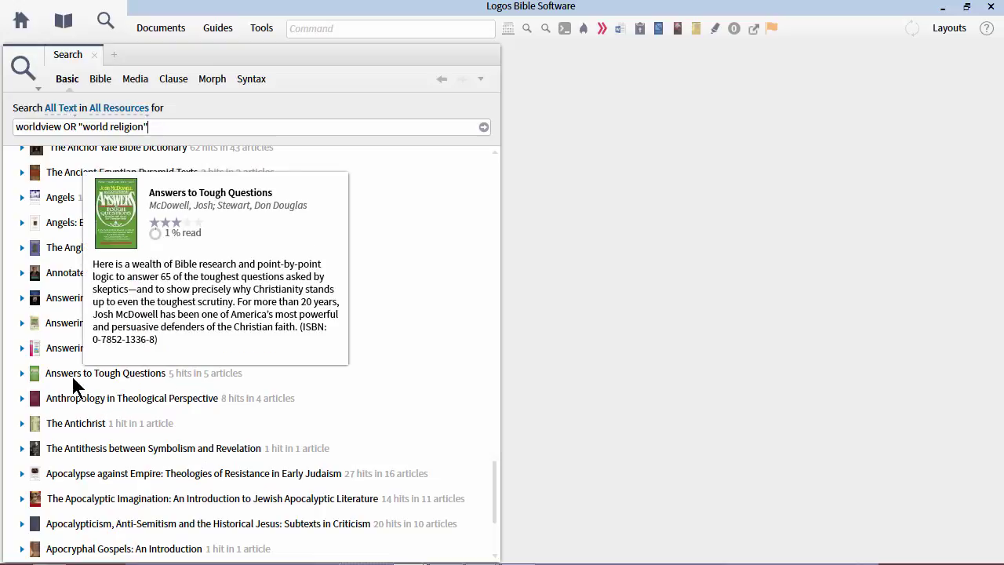
scroll(359, 352, down, 5)
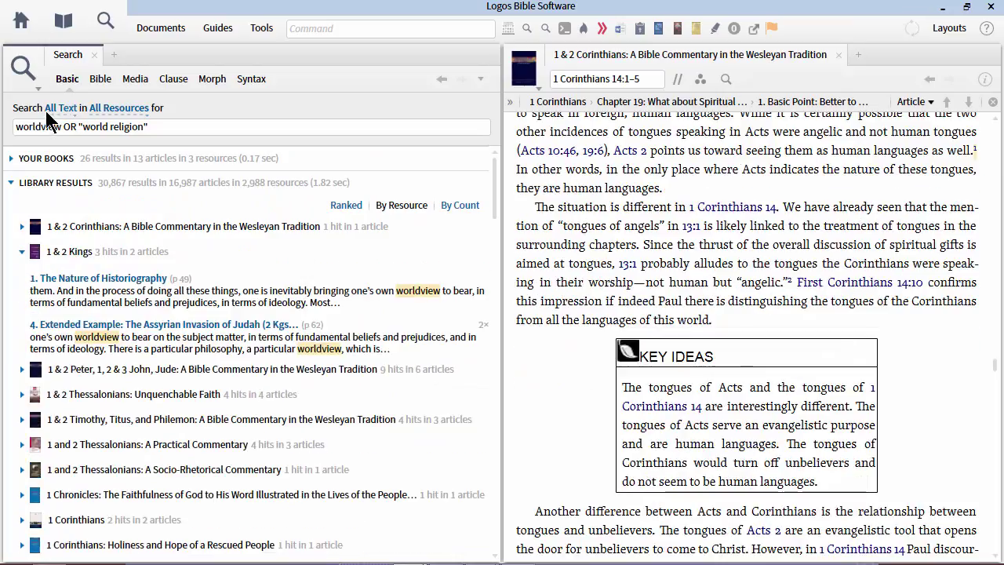
Step: Narrow the search to "world religion" and expand the hits in the 1 & 2 Peter, 1, 2 & 3 John, Jude commentary
click(86, 127)
drag(79, 127, 11, 93)
key(BackSpace)
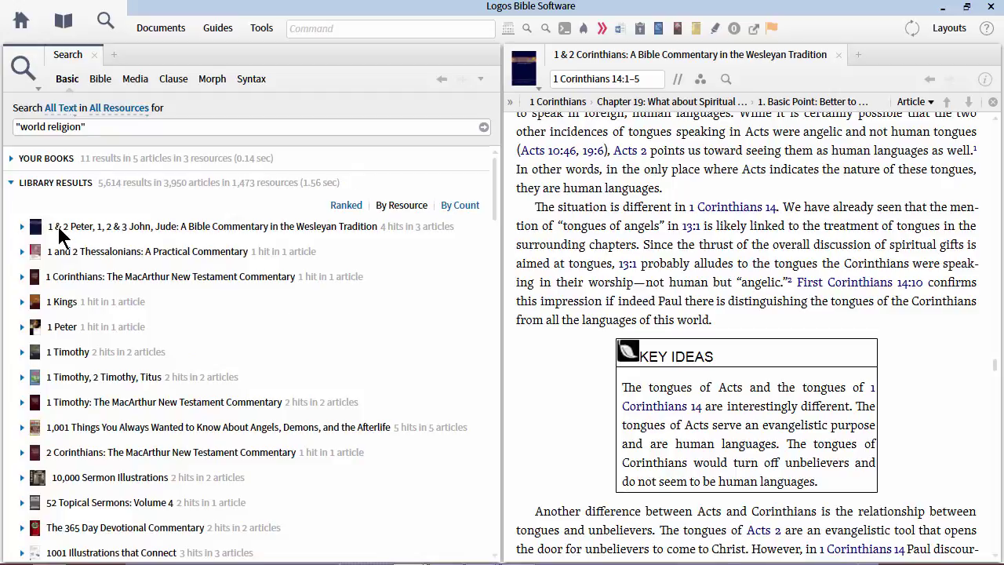
click(60, 228)
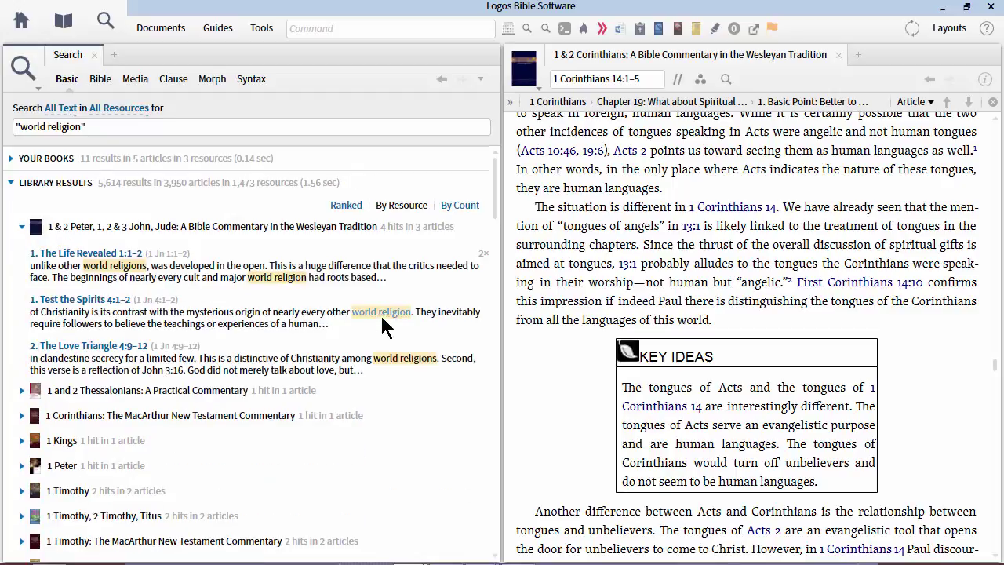
mouse_move(394, 358)
mouse_move(284, 278)
Step: Replace the open Corinthians commentary with the New American Standard Bible, The Bible Knowledge Commentary and the New Treasury of Scripture Knowledge
click(837, 54)
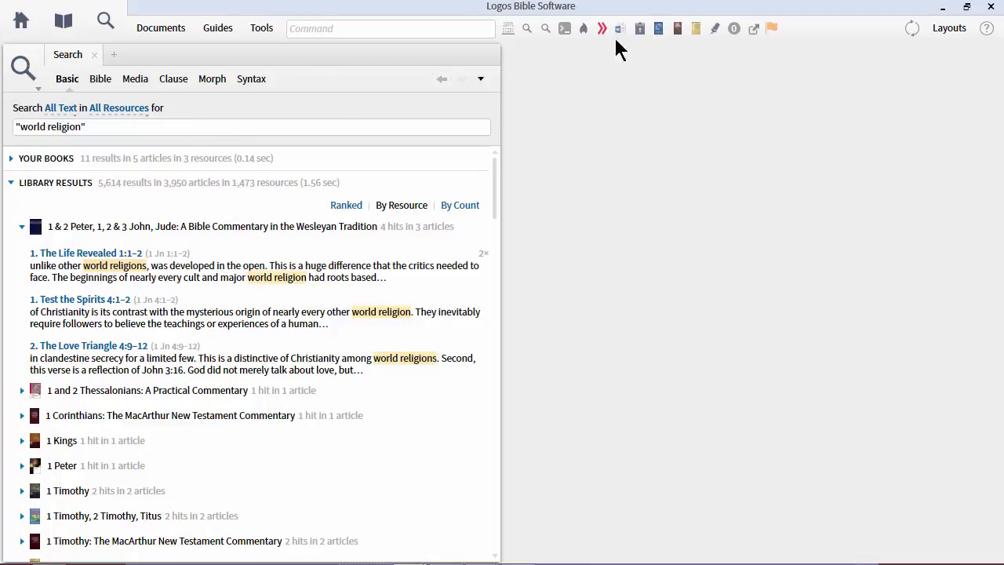
click(677, 29)
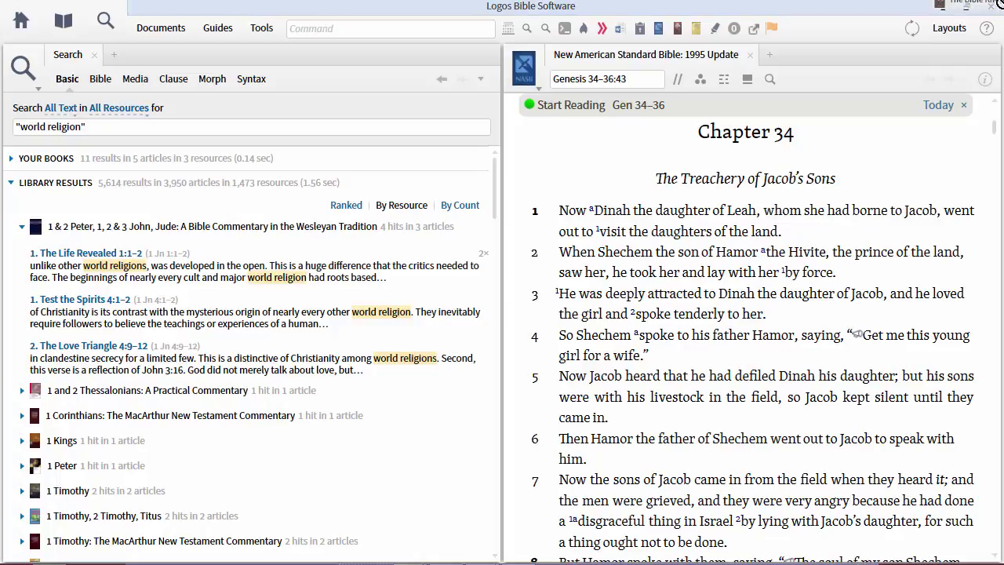
drag(676, 29, 750, 79)
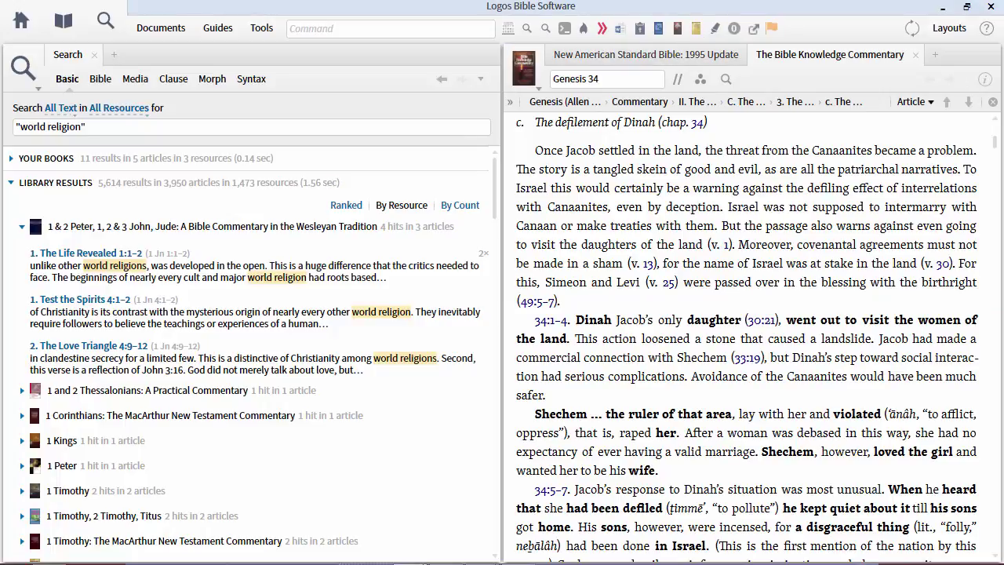
drag(966, 29, 751, 159)
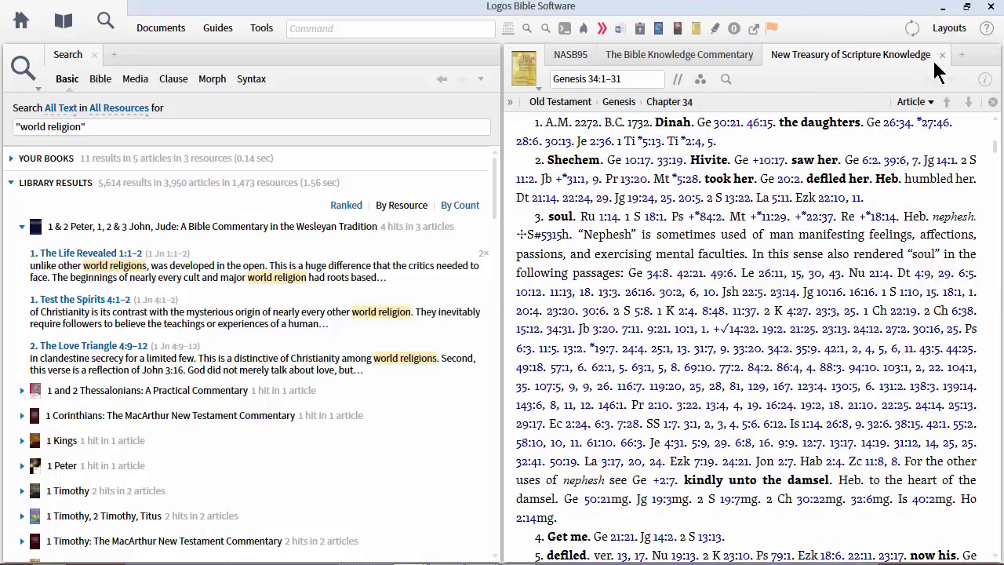
Step: Create a new bibliography document and add citations from all open resources
click(161, 29)
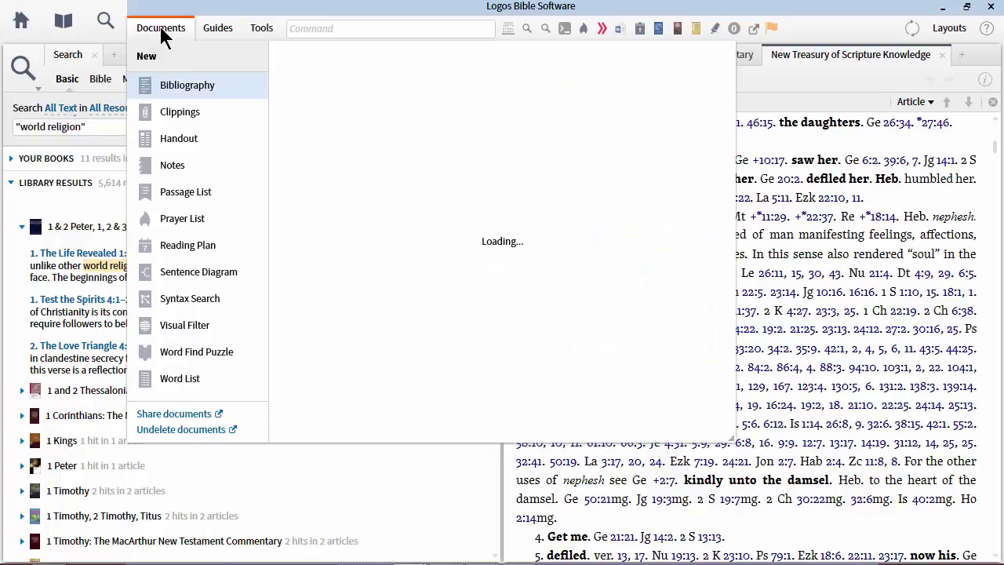
click(180, 86)
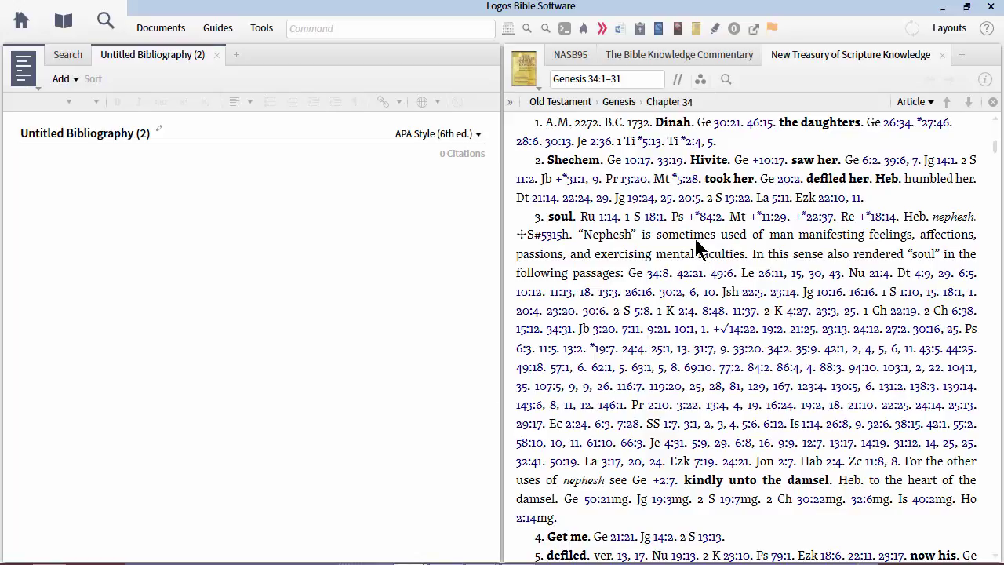
click(23, 81)
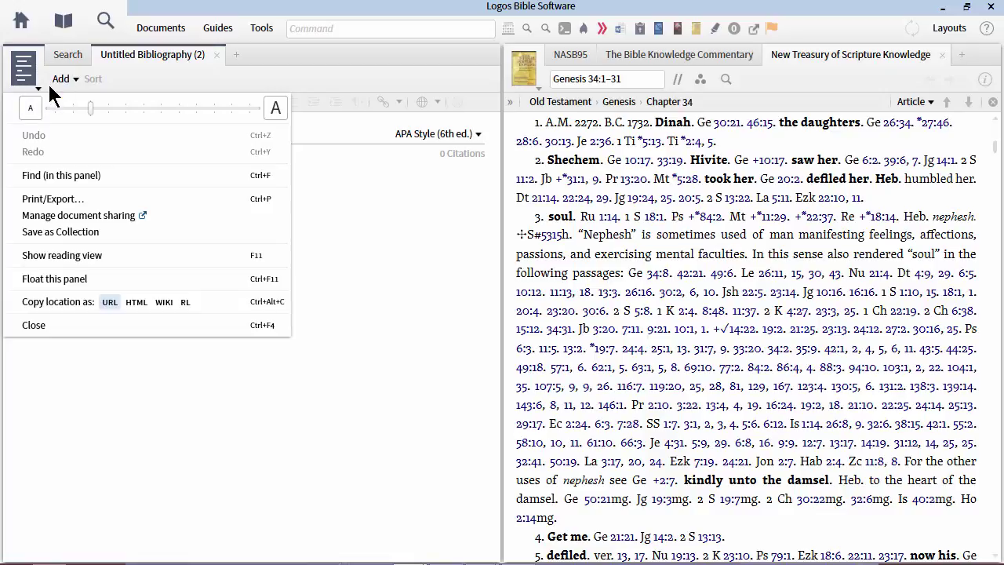
click(33, 66)
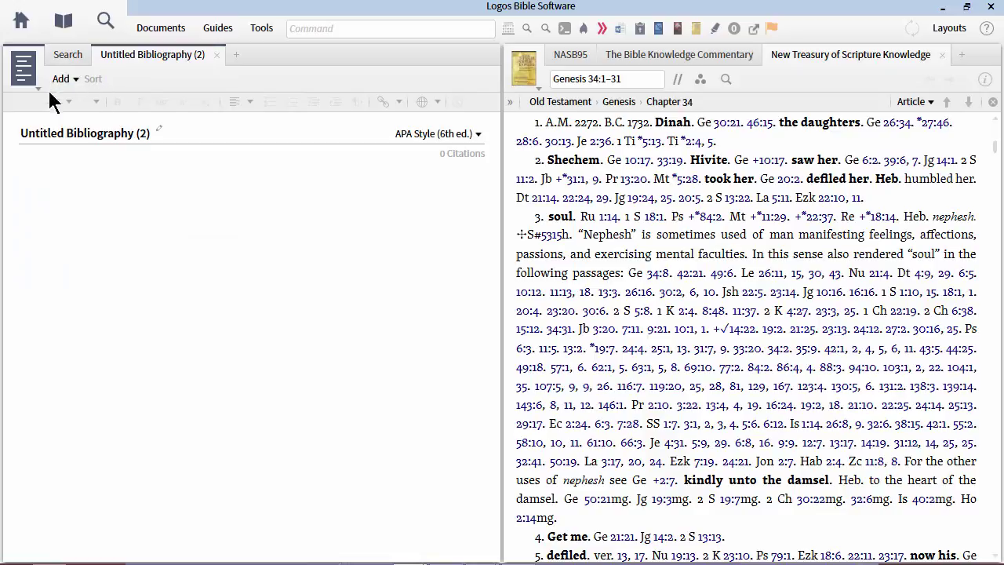
click(75, 79)
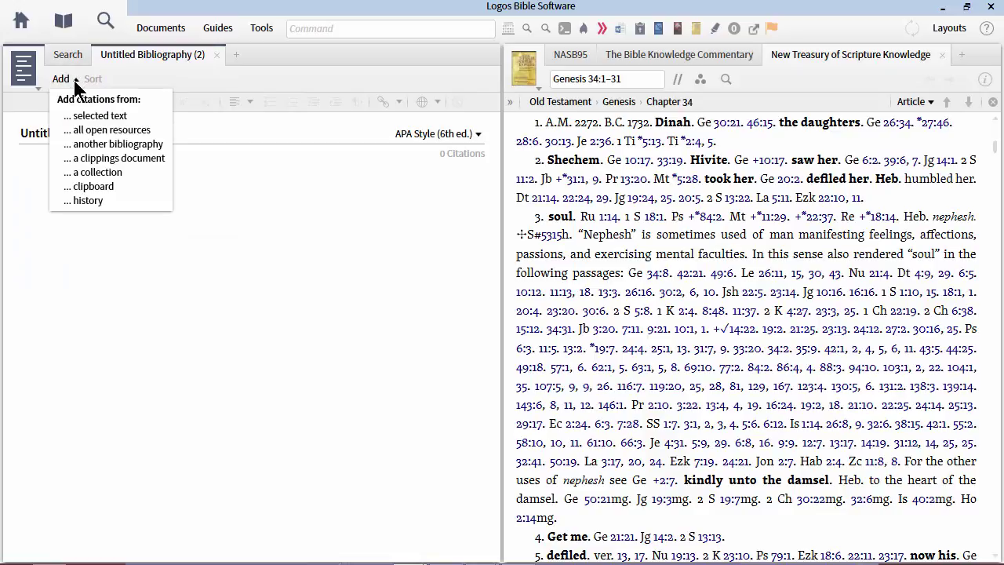
click(141, 130)
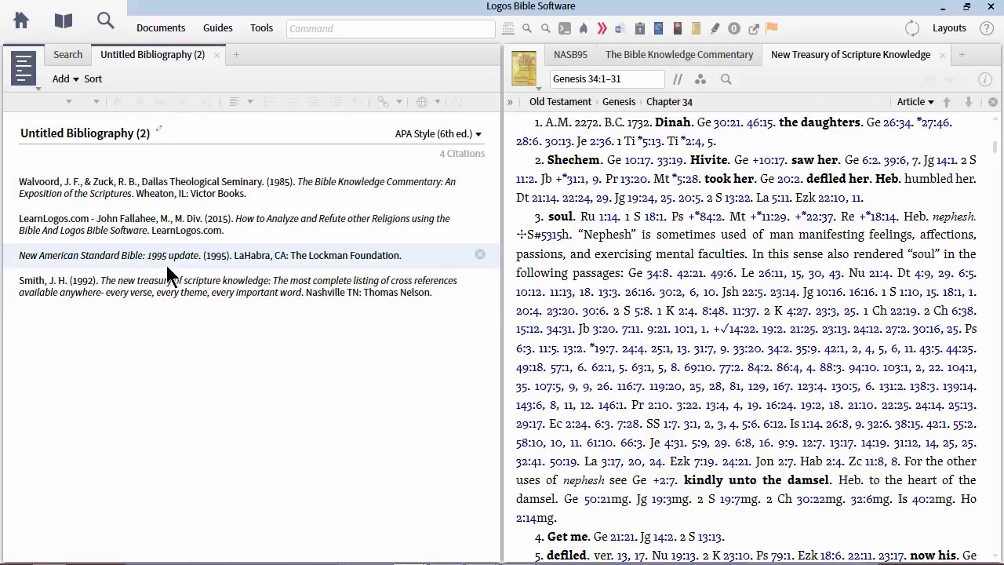
Step: Save the bibliography as a collection, look over its included resources, and close the collections view
click(23, 71)
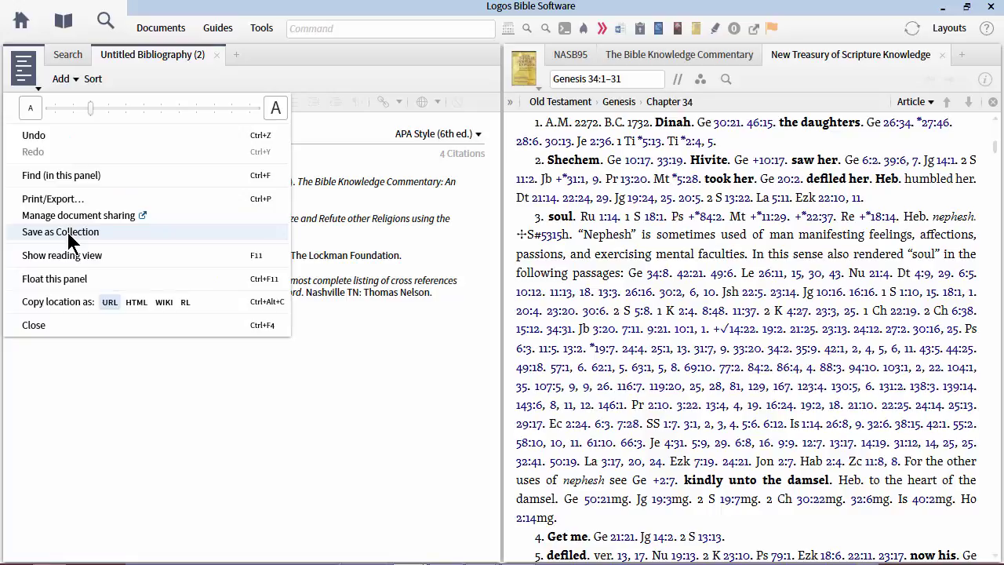
click(67, 233)
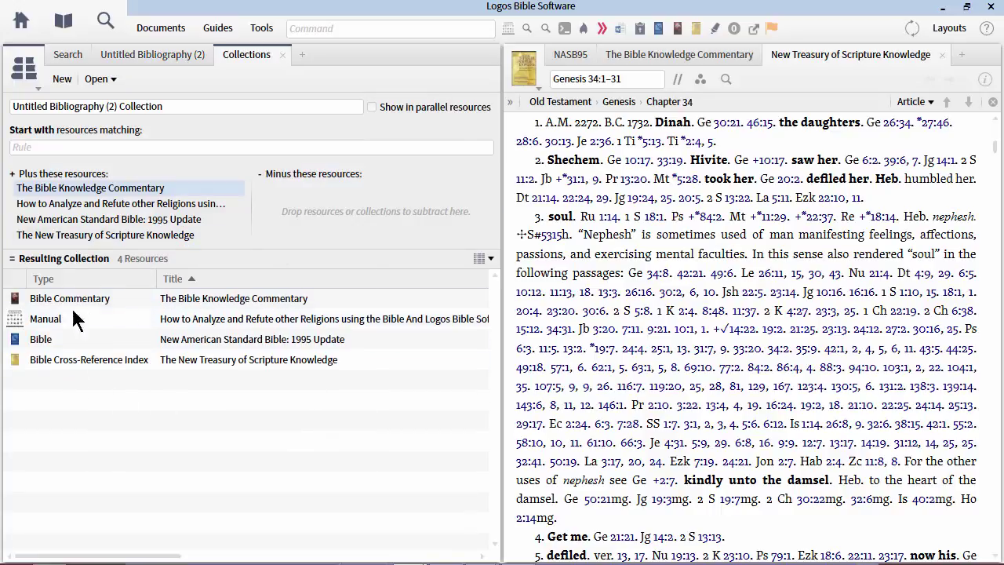
click(173, 107)
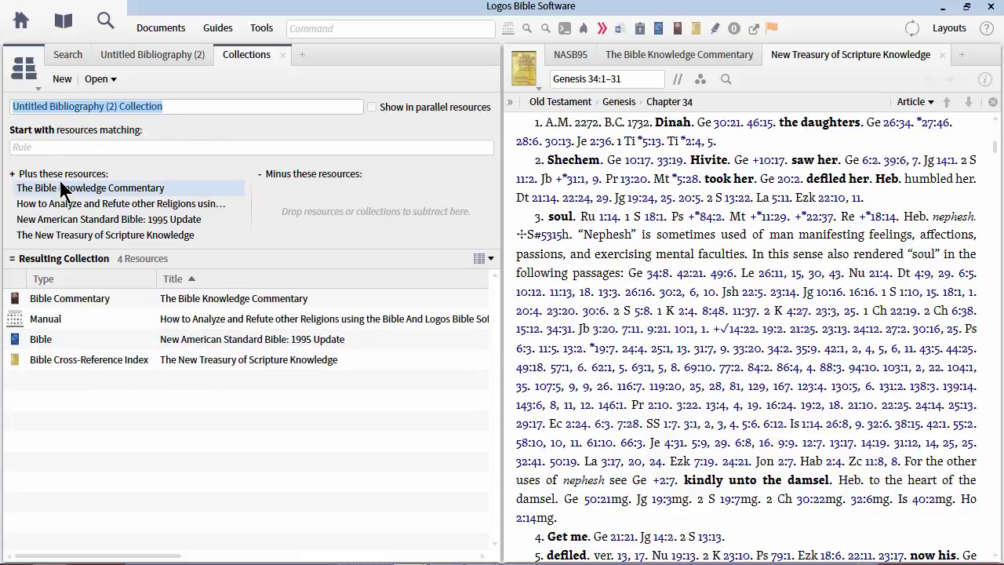
mouse_move(127, 303)
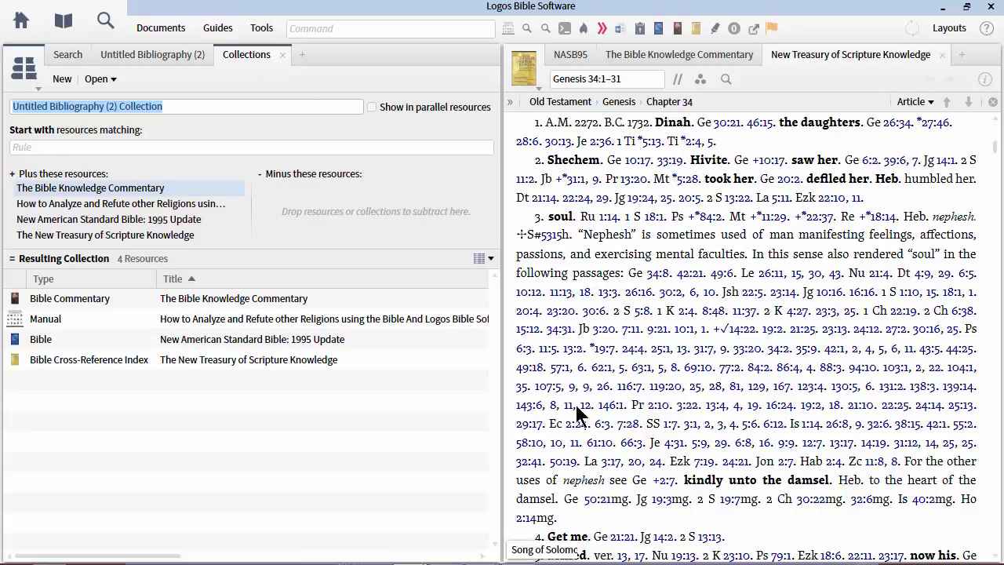
click(281, 54)
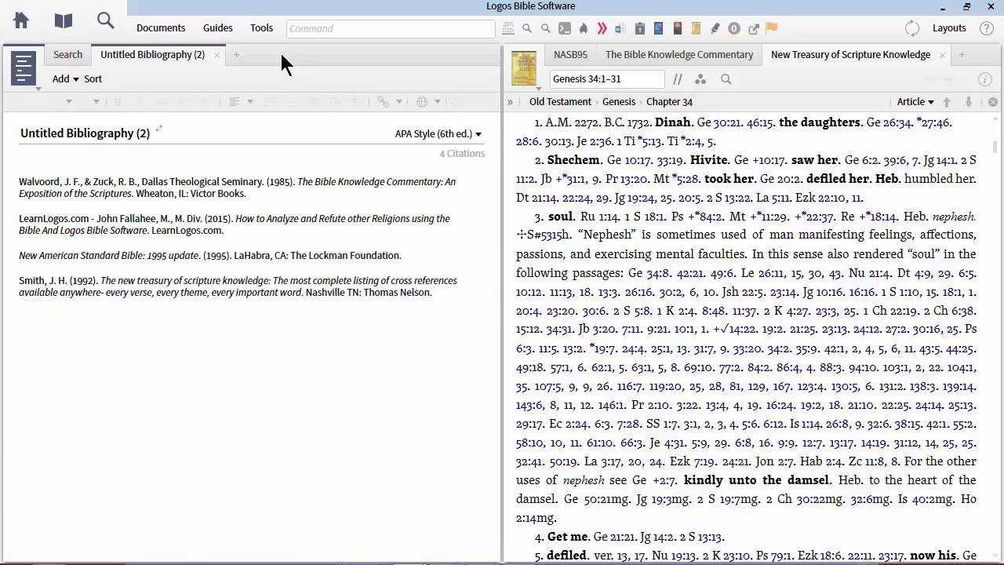
Step: Close the New Treasury of Scripture Knowledge, The Bible Knowledge Commentary and the New American Standard Bible
click(941, 54)
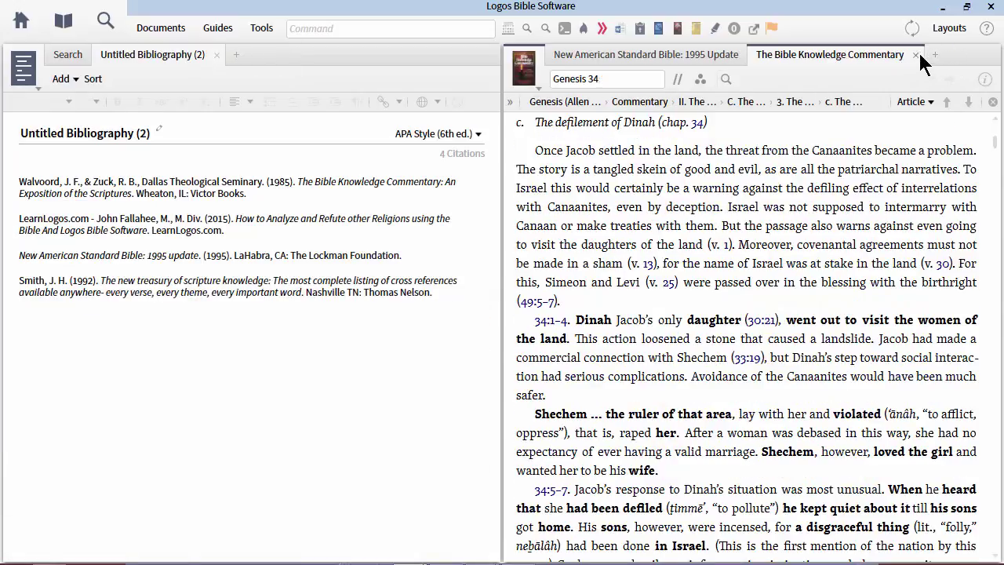
click(914, 54)
click(749, 54)
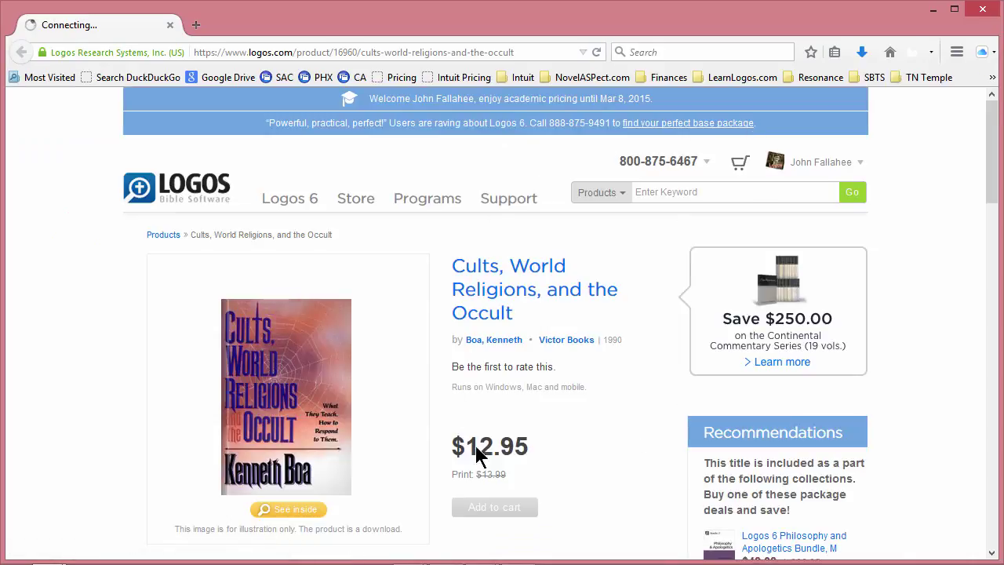
Step: Look over the Logos store page for Cults, World Religions, and the Occult in the web browser and check the account options
scroll(126, 441, down, 2)
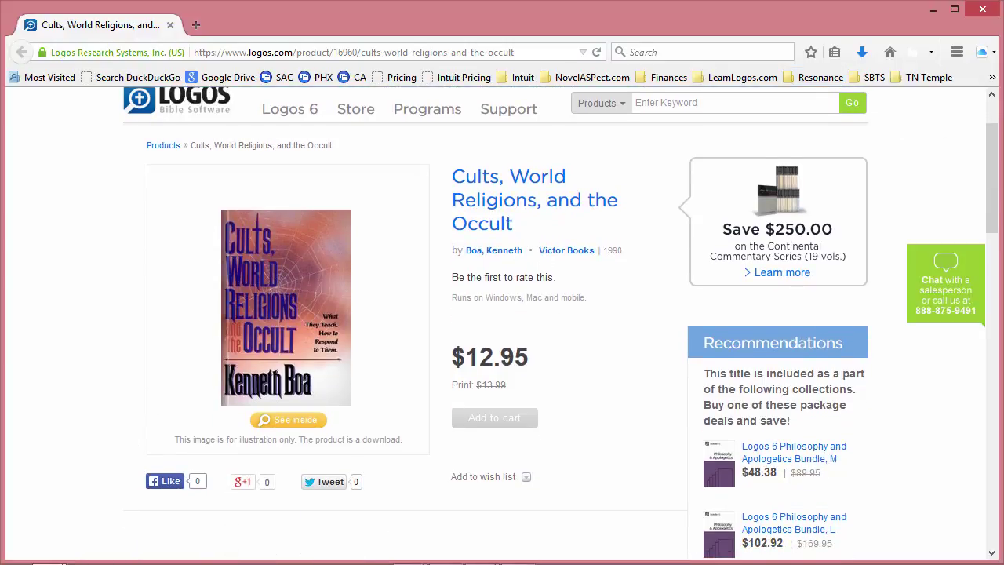
scroll(998, 176, up, 2)
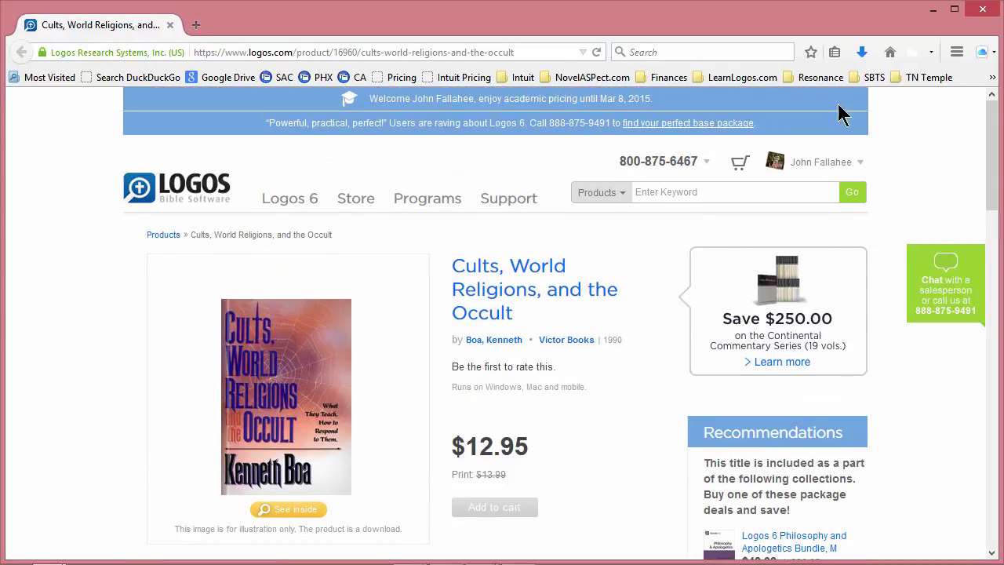
click(834, 167)
click(720, 397)
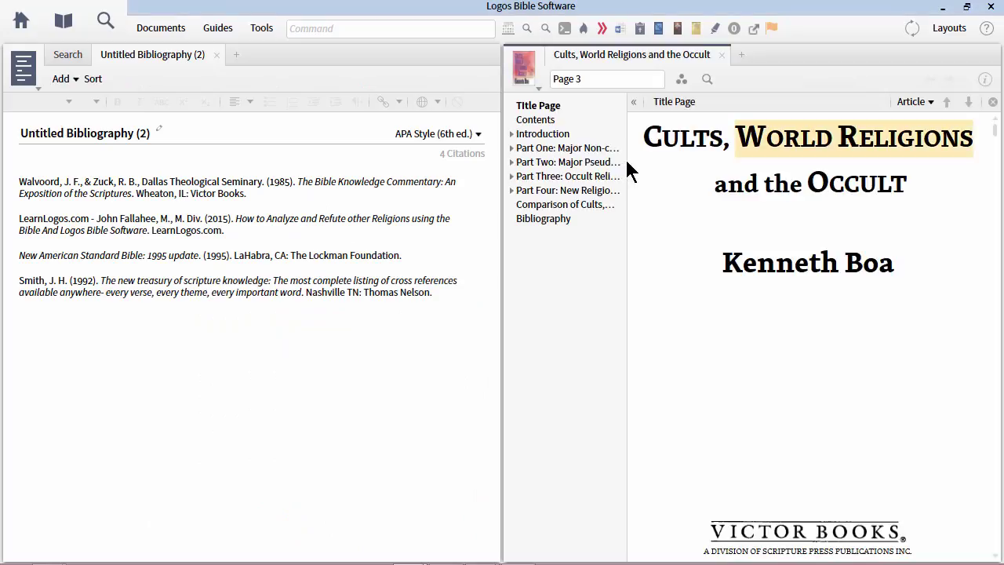
click(490, 54)
click(490, 54)
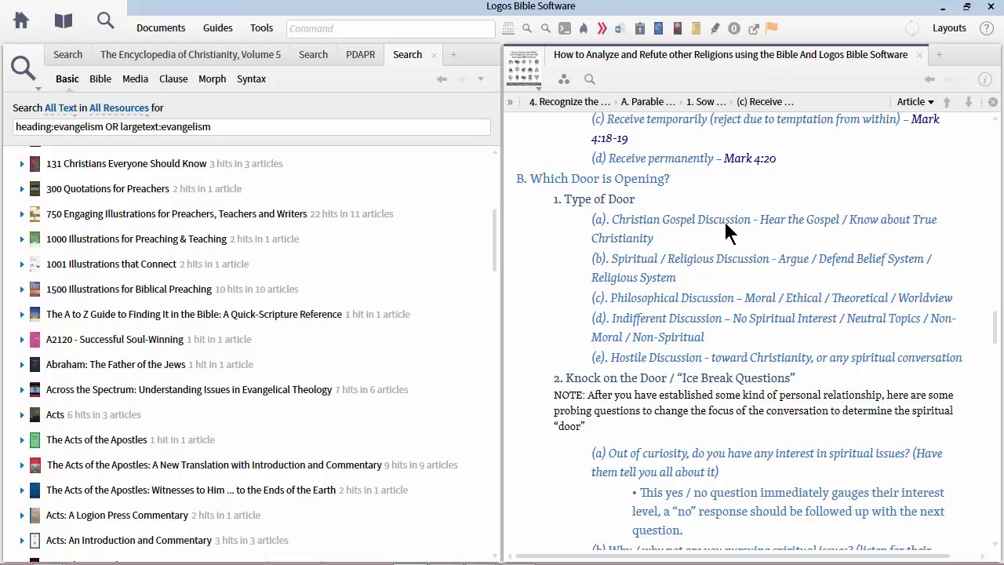
Step: Read the "Knock on the Door" ice-break questions under "Which Door is Opening?" in the religions manual
scroll(700, 410, down, 3)
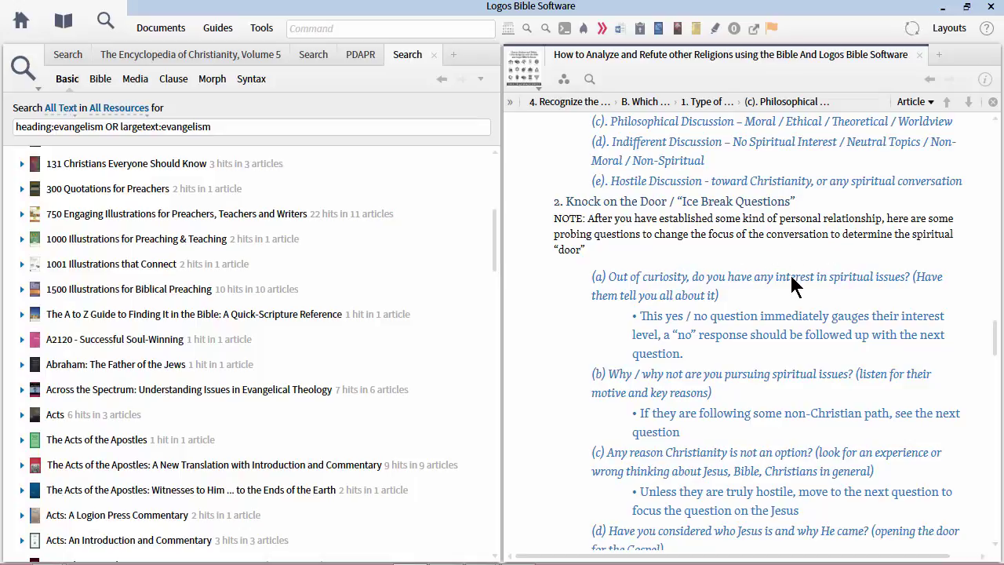
scroll(782, 330, down, 1)
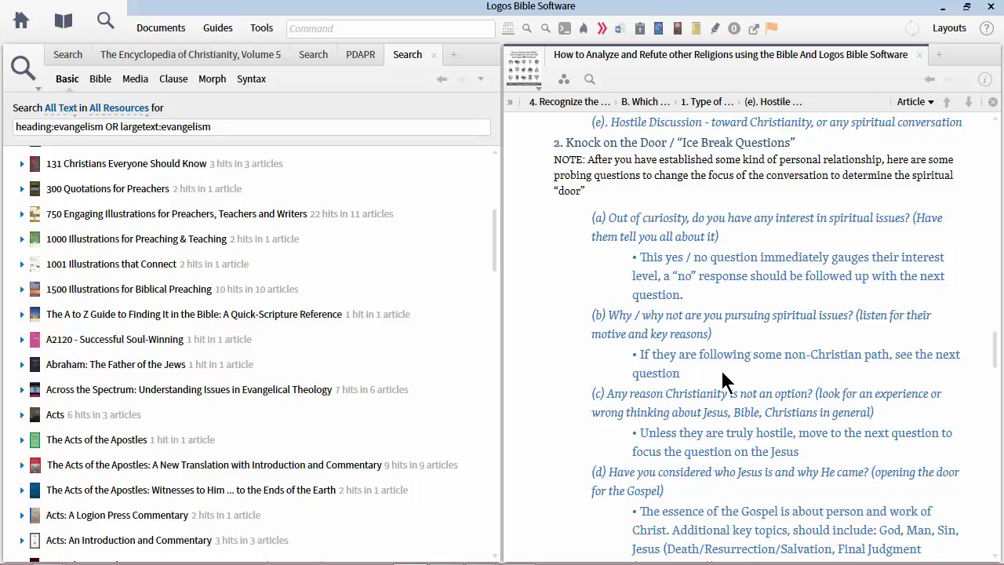
scroll(726, 382, down, 3)
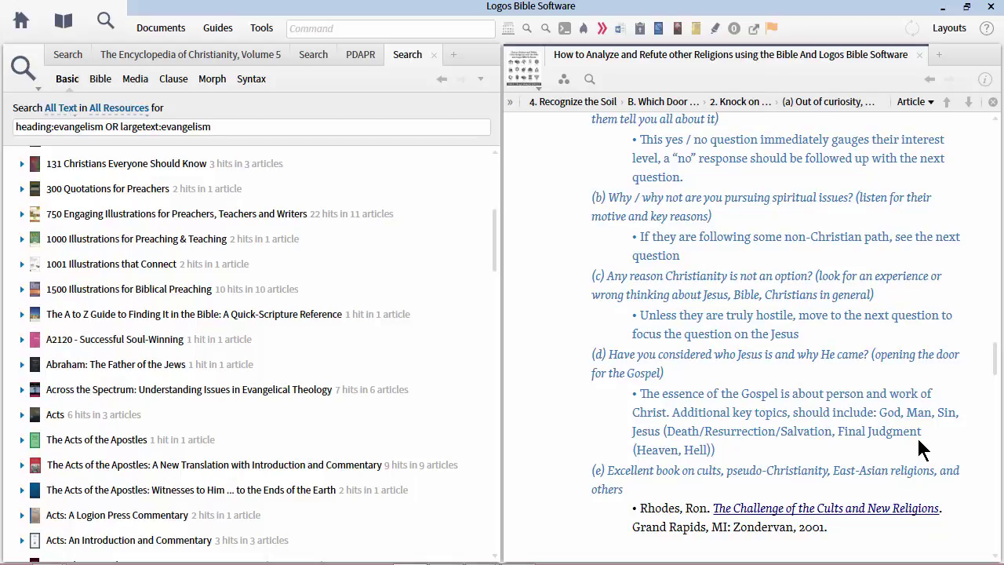
drag(639, 393, 724, 451)
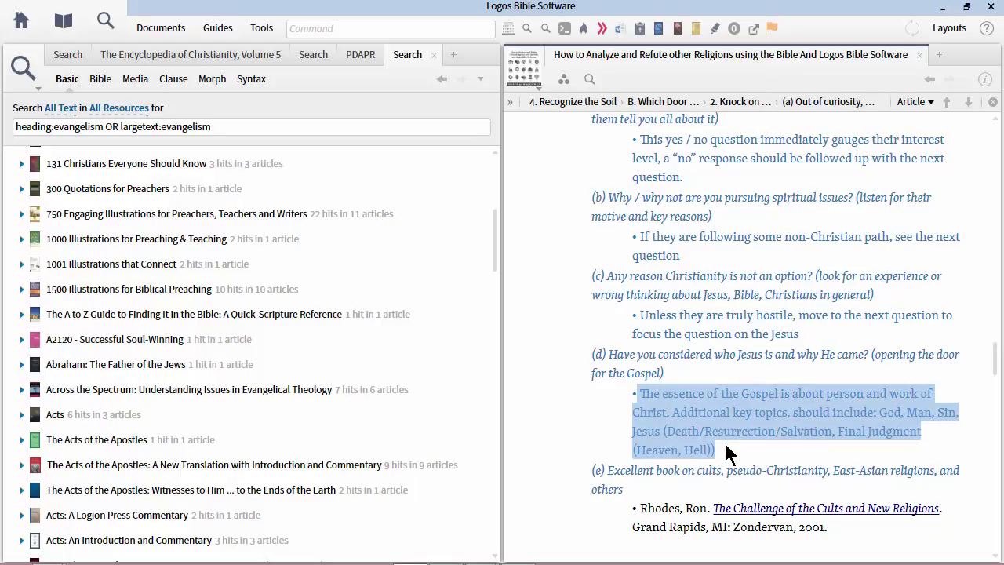
mouse_move(47, 553)
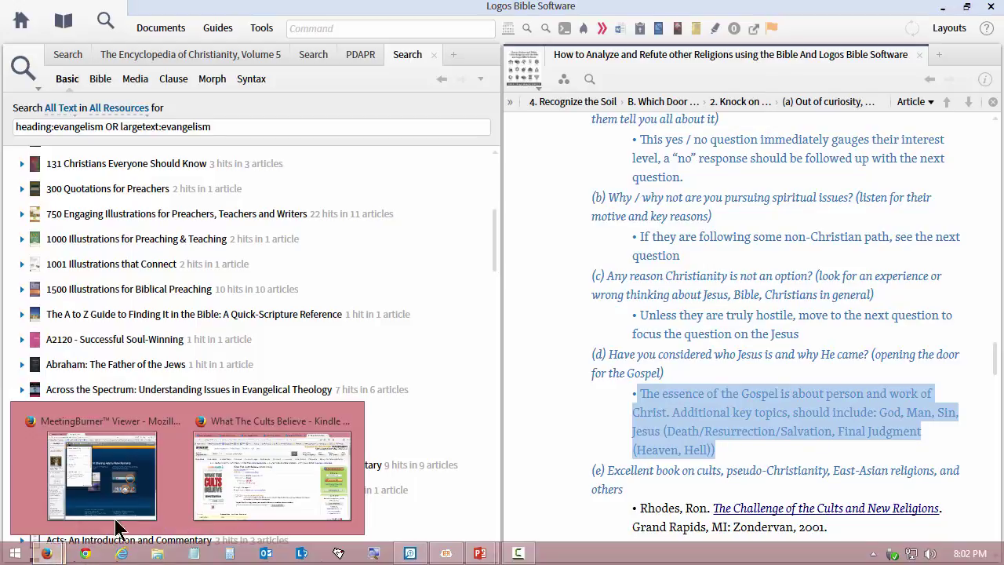
click(263, 480)
click(328, 52)
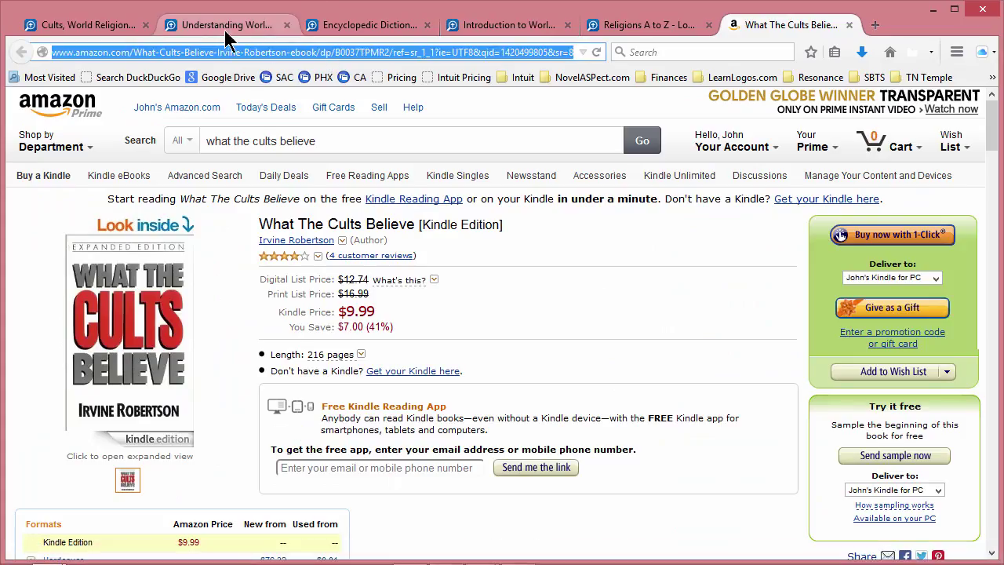
text(www.)
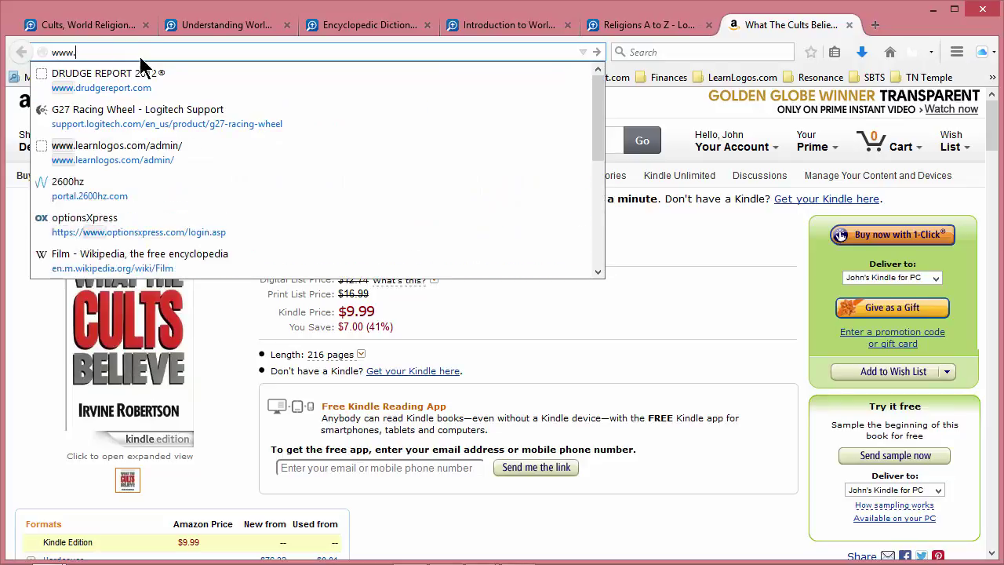
text(learnlogos)
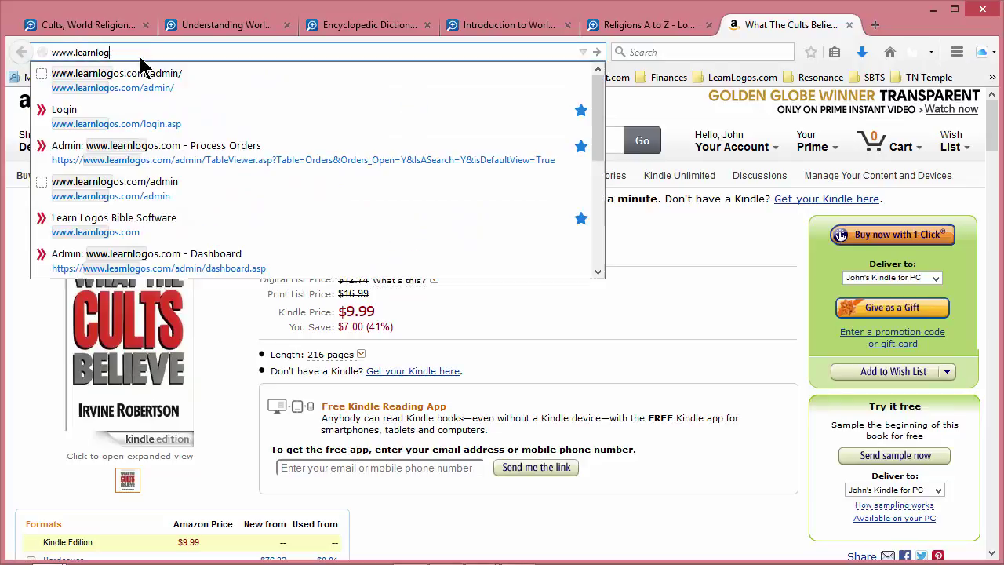
text(.com)
key(Return)
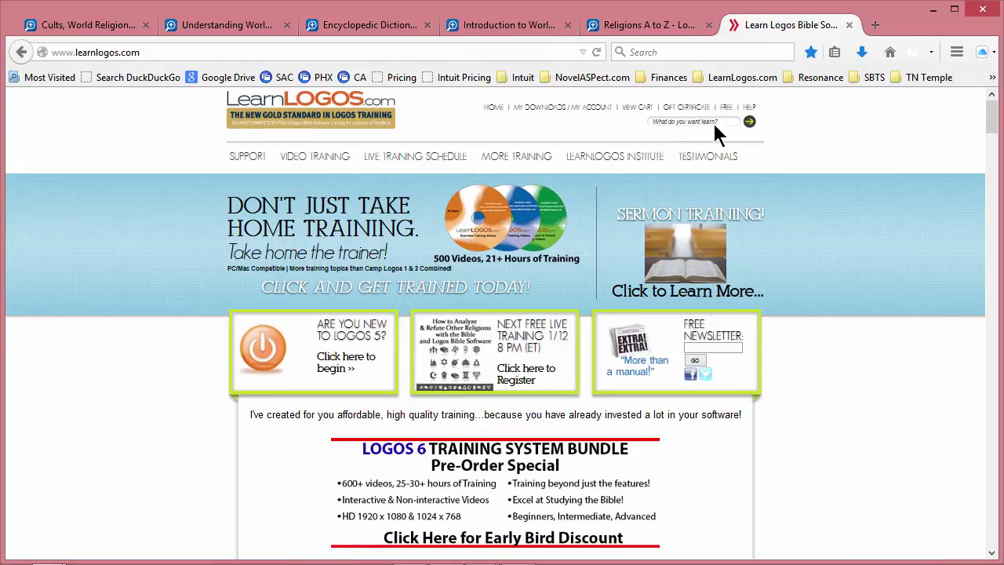
Step: Search the LearnLogos site for apologetics, look over the listed training videos, and return to Logos Bible Software
click(705, 124)
text(apolo)
click(698, 134)
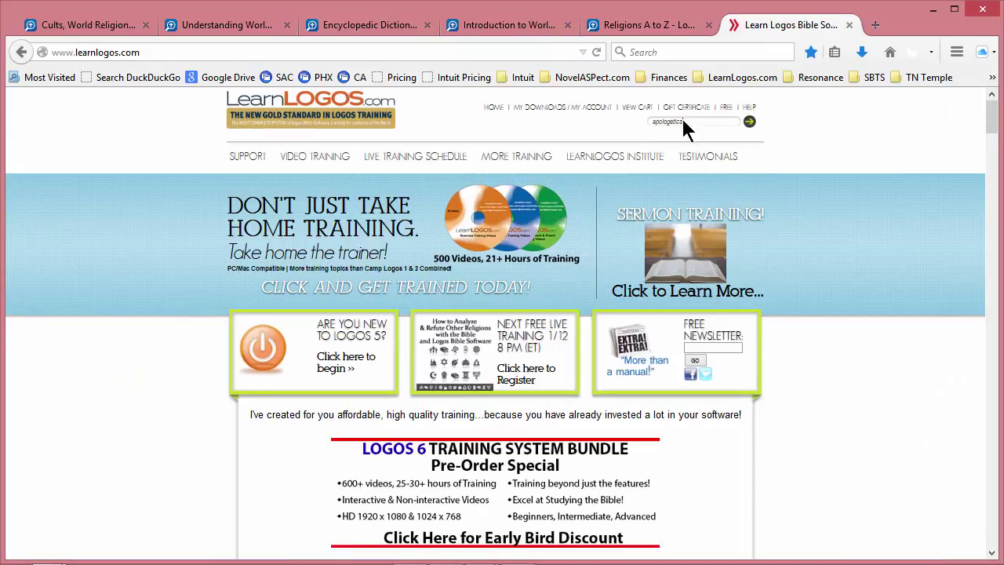
click(749, 123)
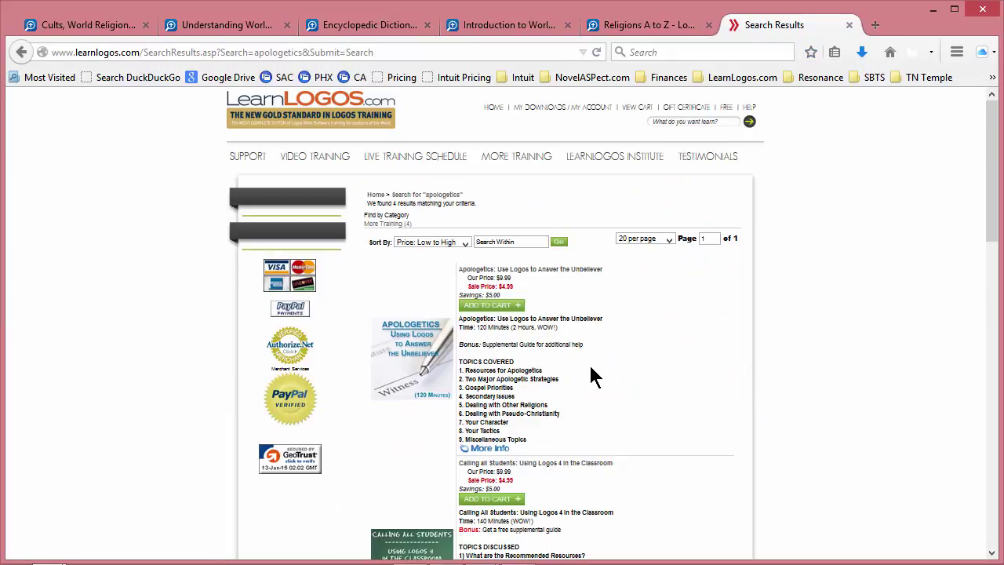
scroll(404, 326, down, 1)
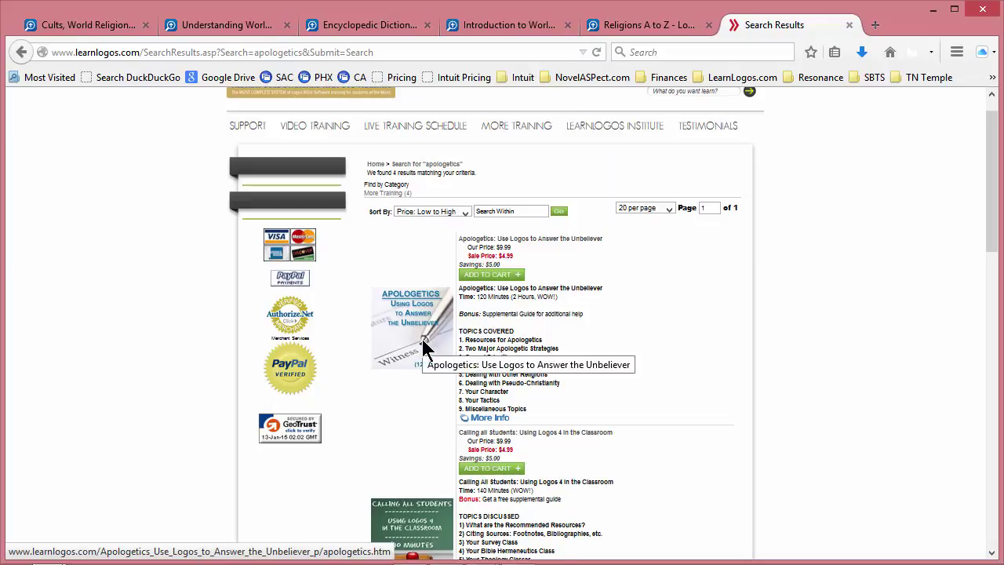
scroll(428, 345, up, 3)
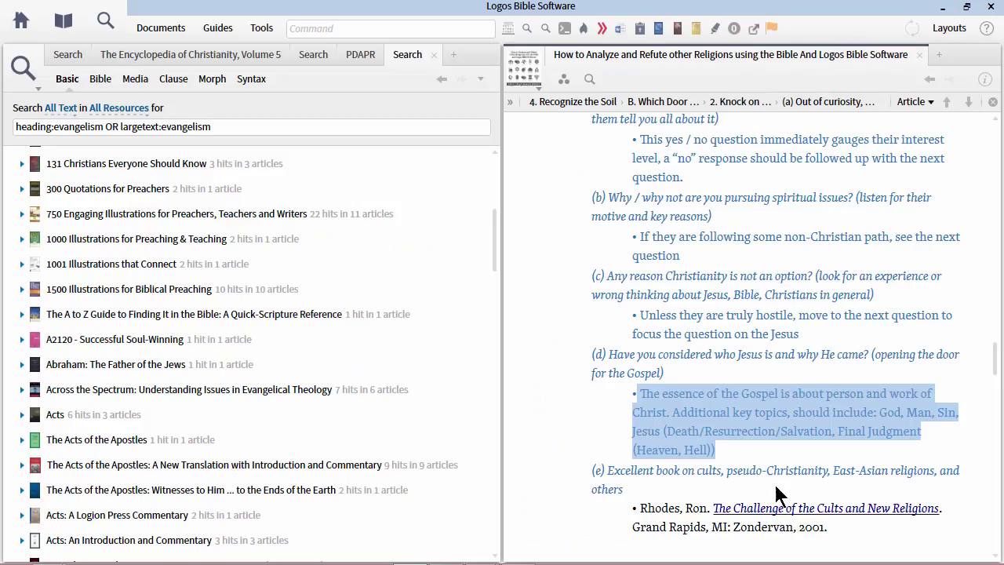
Step: Run a basic search for epistemology OR “special revelation” or “Bibliology”, limited to the Bible Study 04 - Systematic Theological Resources collection
scroll(674, 314, down, 4)
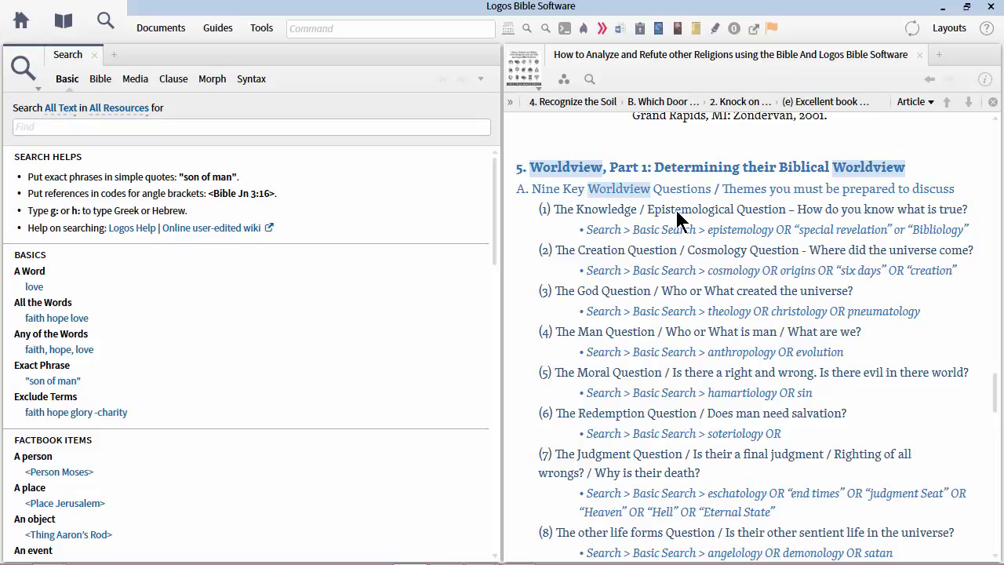
click(745, 230)
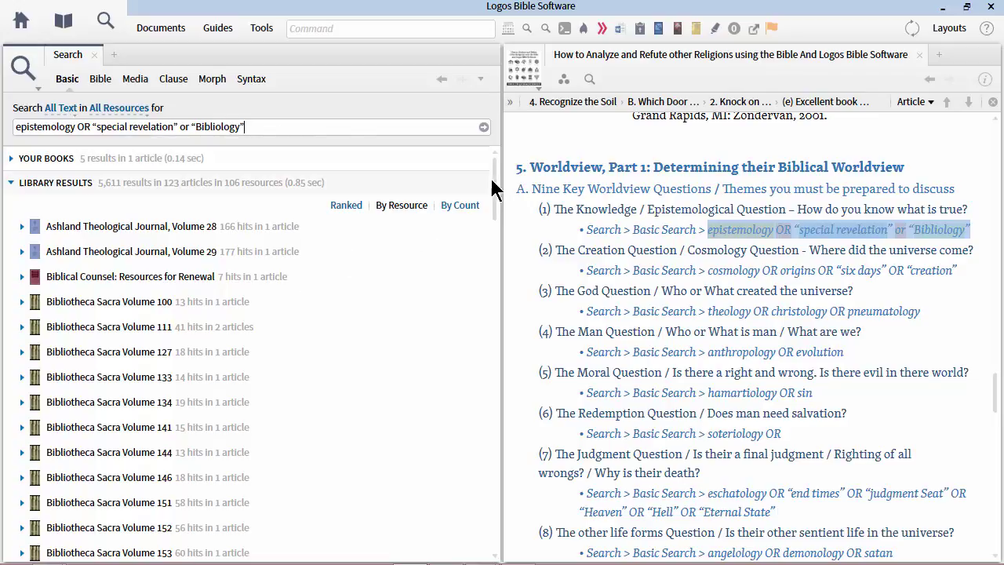
click(135, 112)
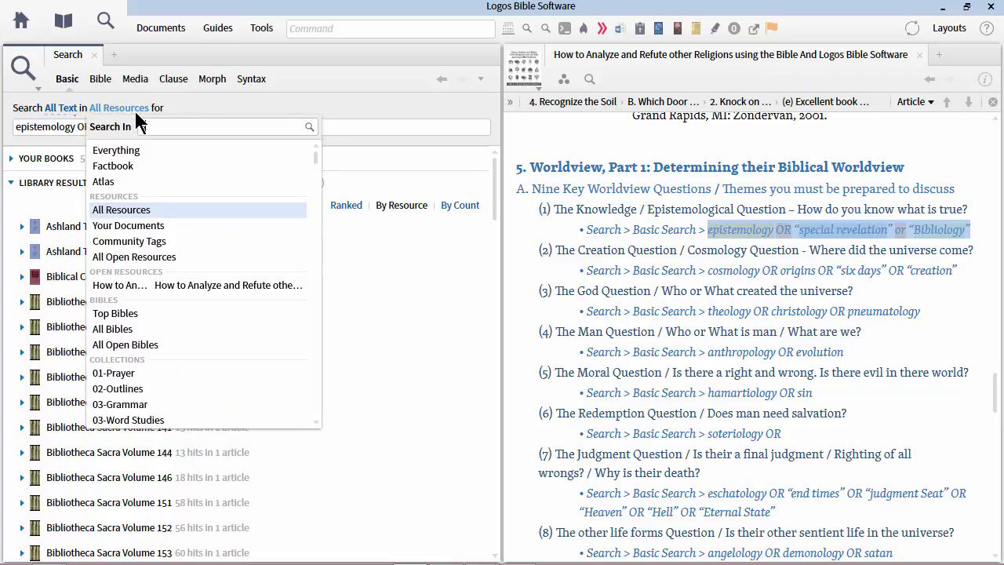
text(system)
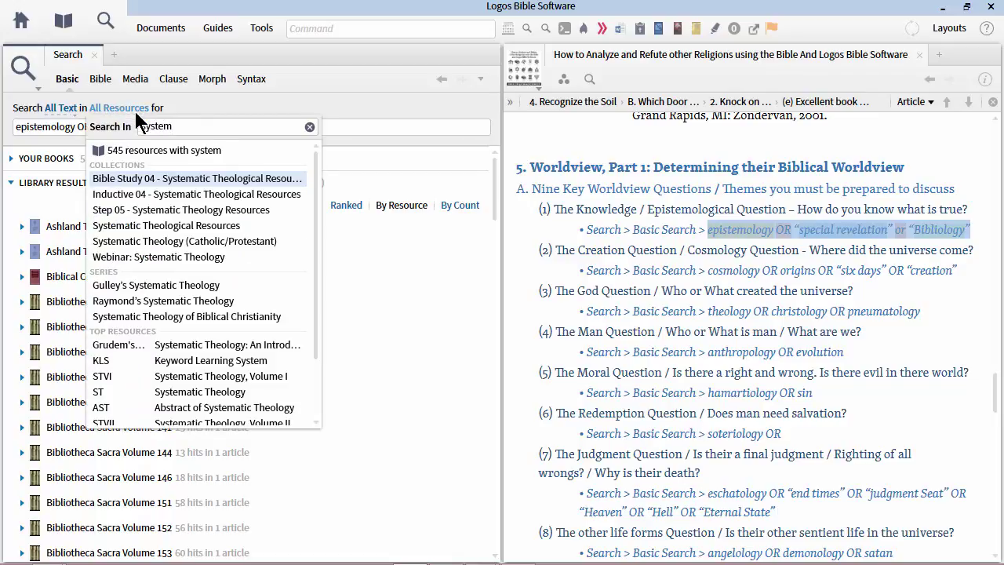
click(171, 178)
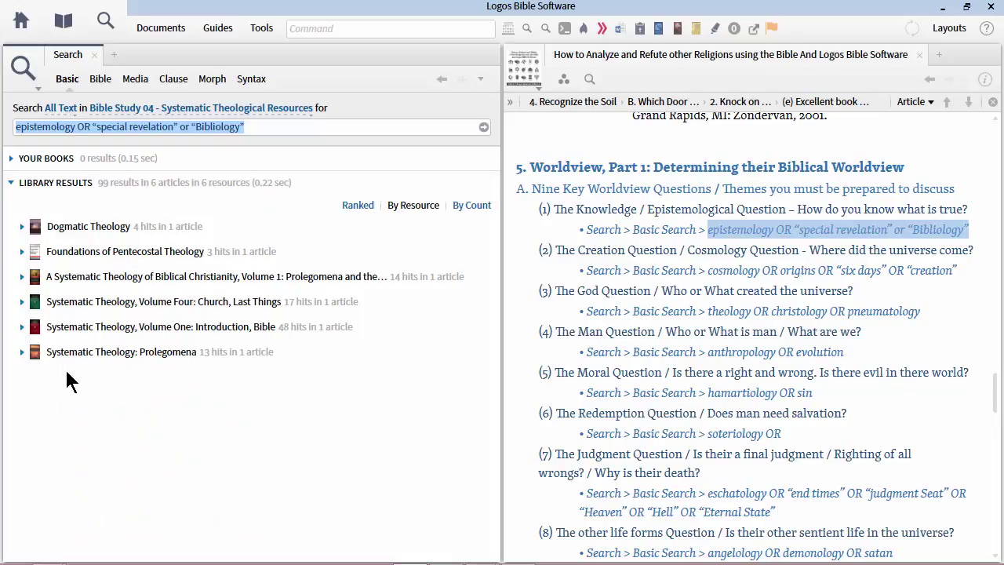
Step: Limit the epistemology search to the Inductive 04 - Systematic Theological Resources collection, review the results, and close the search
click(152, 107)
text(sys)
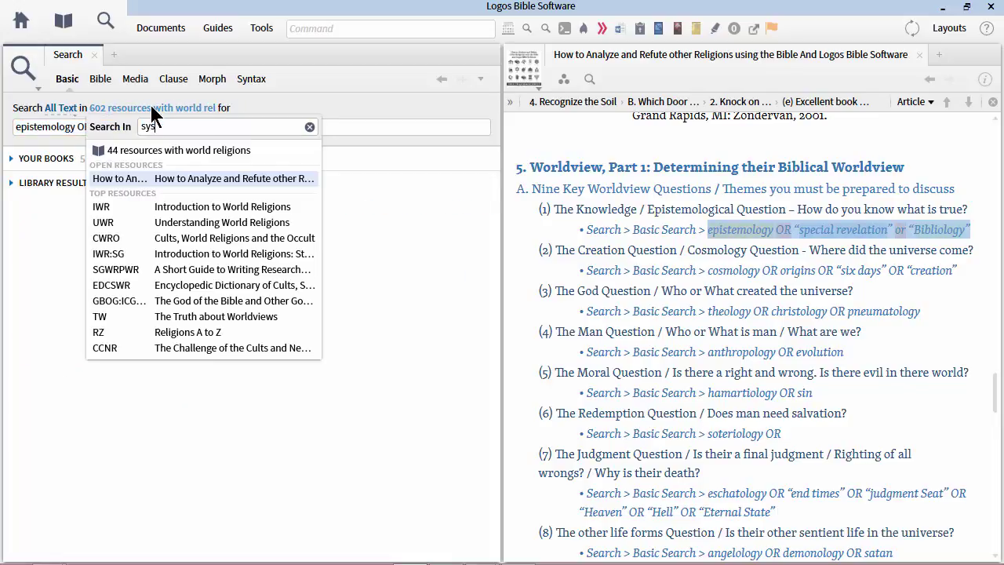
text(tem)
key(Down)
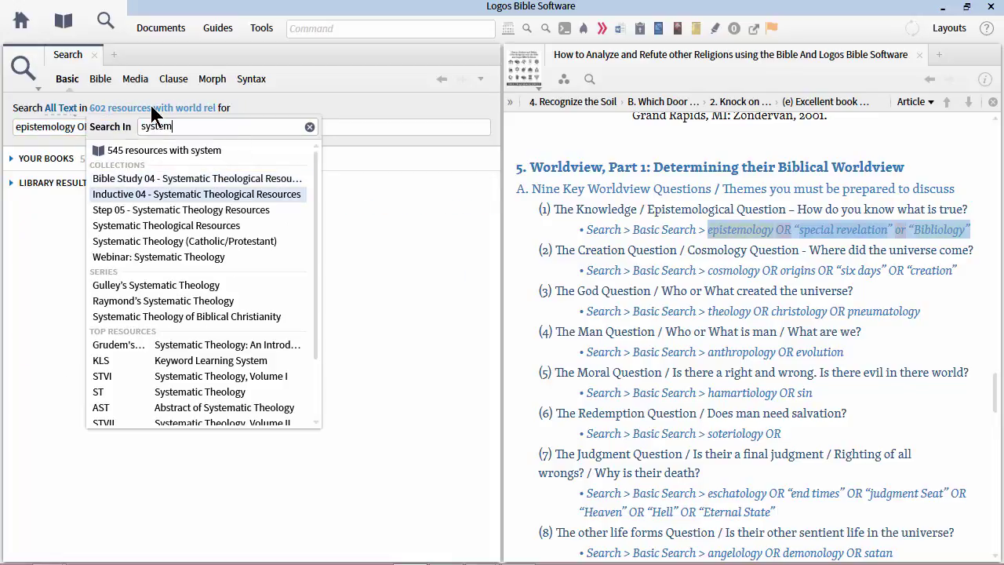
key(Return)
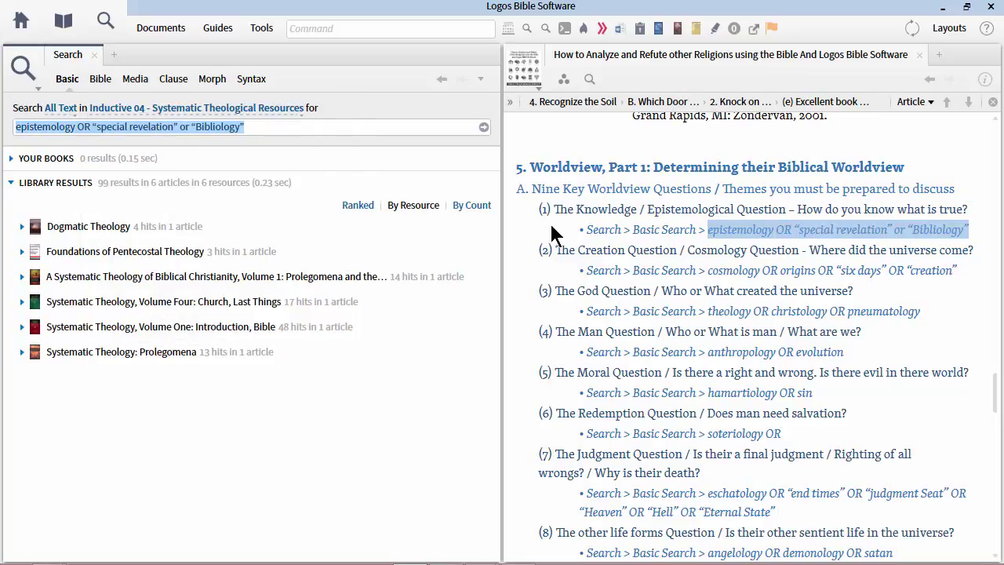
click(94, 54)
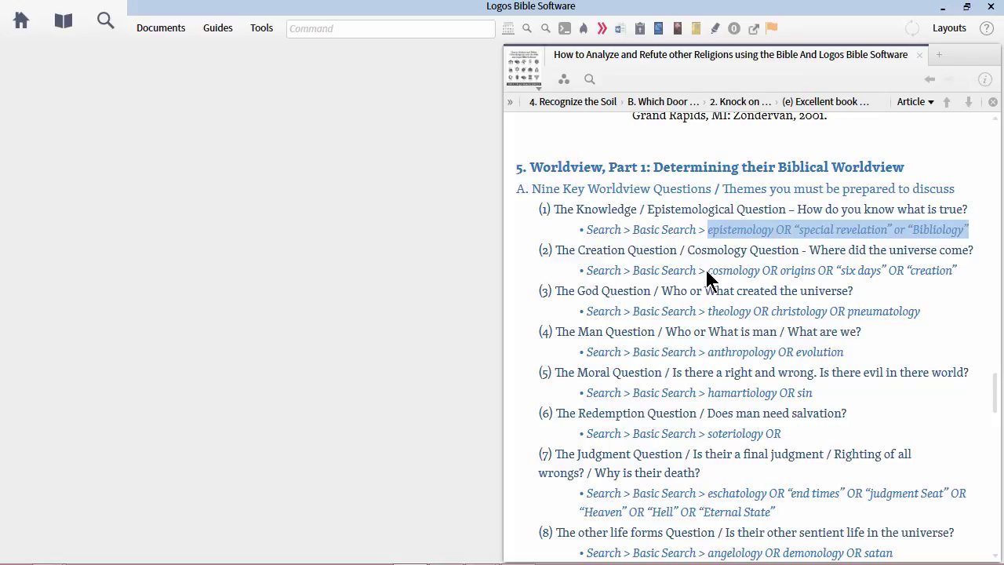
Step: Copy the Creation Question's search terms from the manual and run a basic search for cosmology OR origins OR “six days” OR “creation” in All Resources
drag(708, 273, 958, 277)
key(ctrl+c)
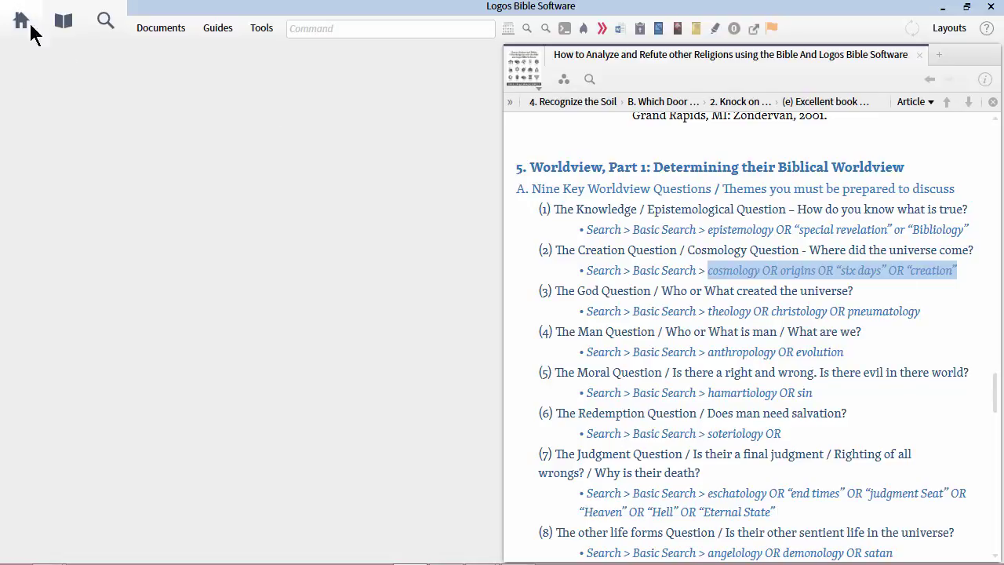
click(105, 22)
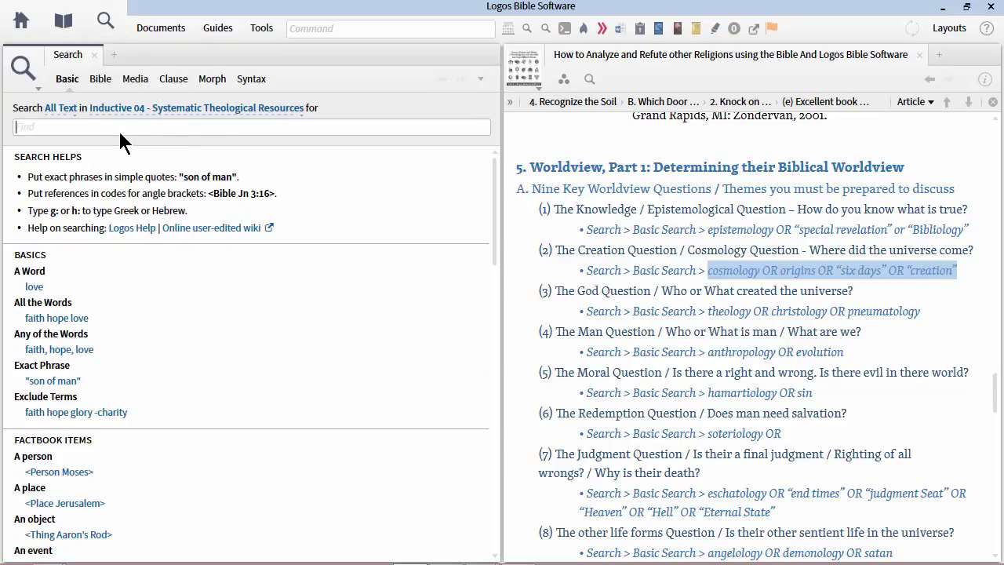
key(ctrl+v)
click(128, 109)
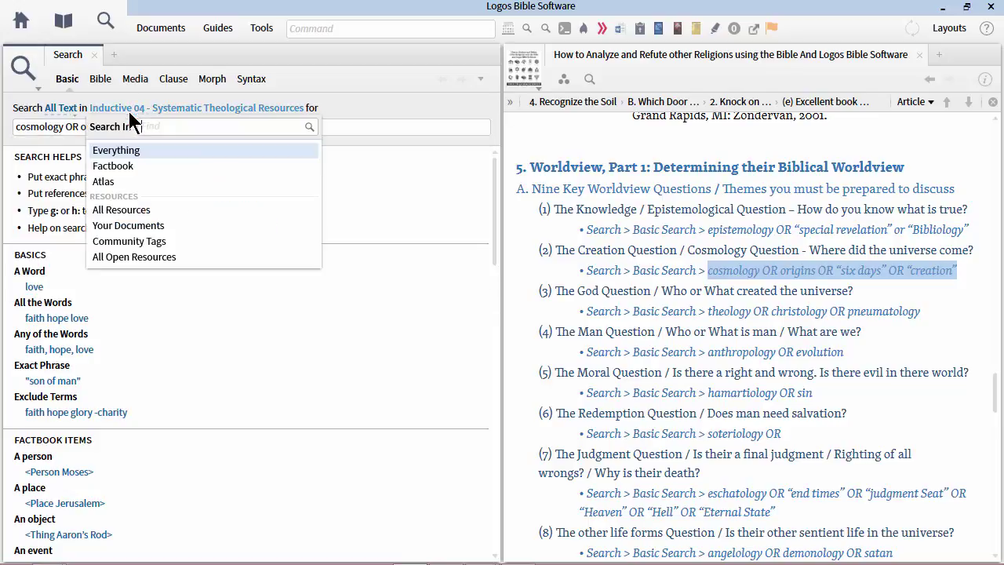
click(133, 211)
key(Return)
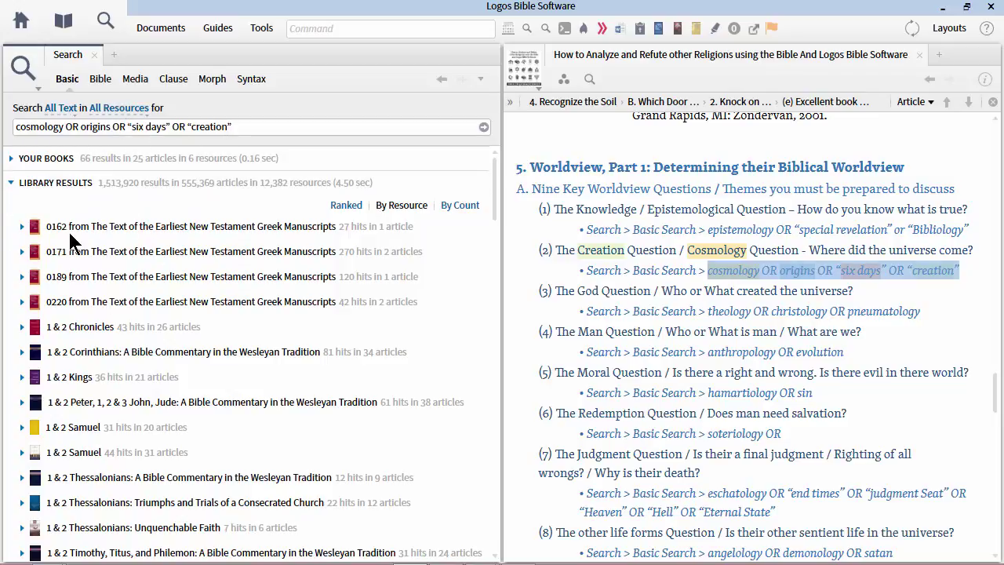
Step: Read further through the nine key worldview questions in the religions manual
click(535, 294)
scroll(534, 301, down, 3)
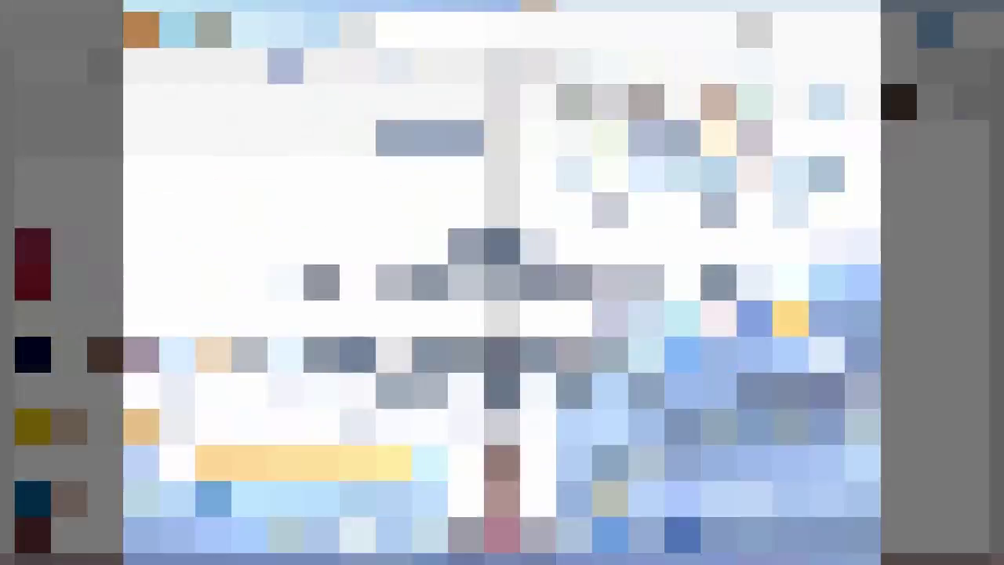